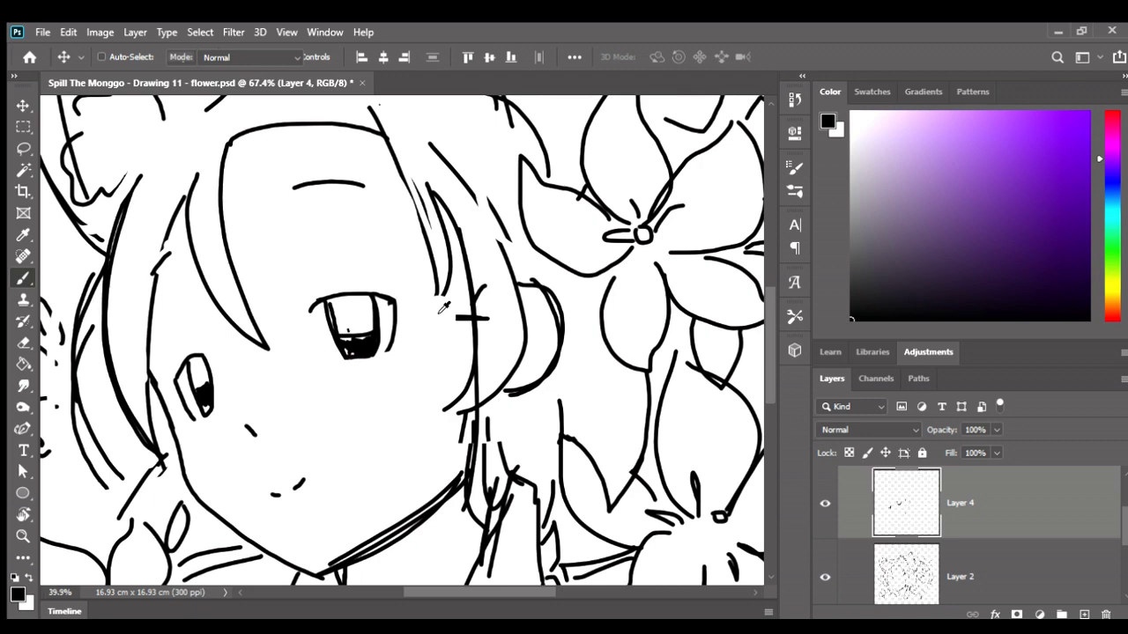
scroll(443, 309, down, 2)
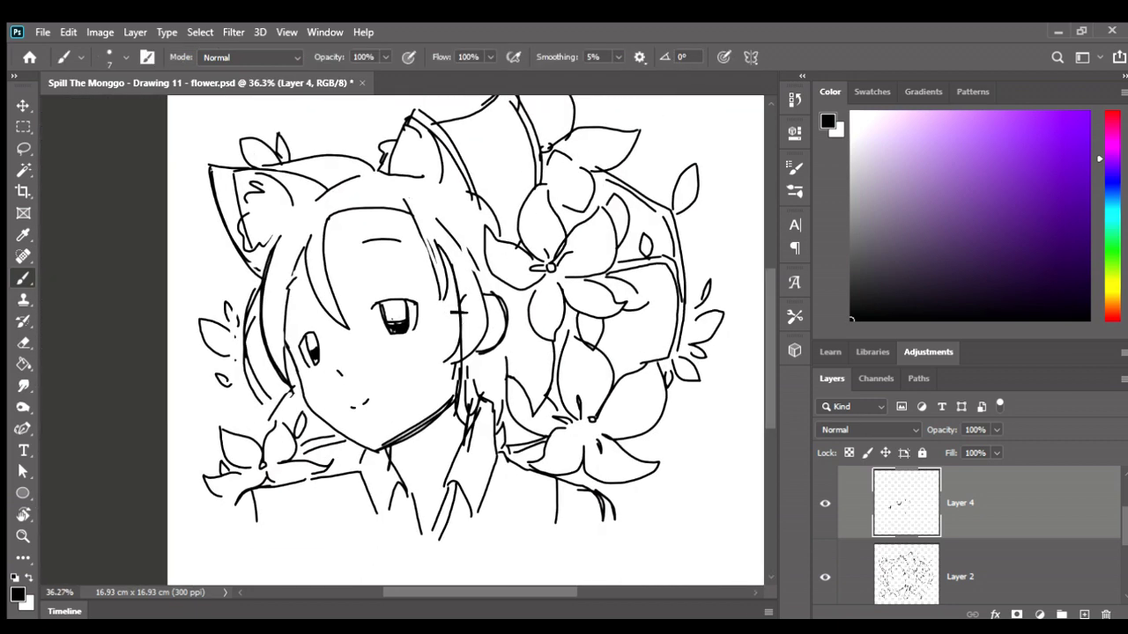
Select both sketch layers and toggle Flip Horizontal repeatedly, ending mirrored
ctrl+click(938, 568)
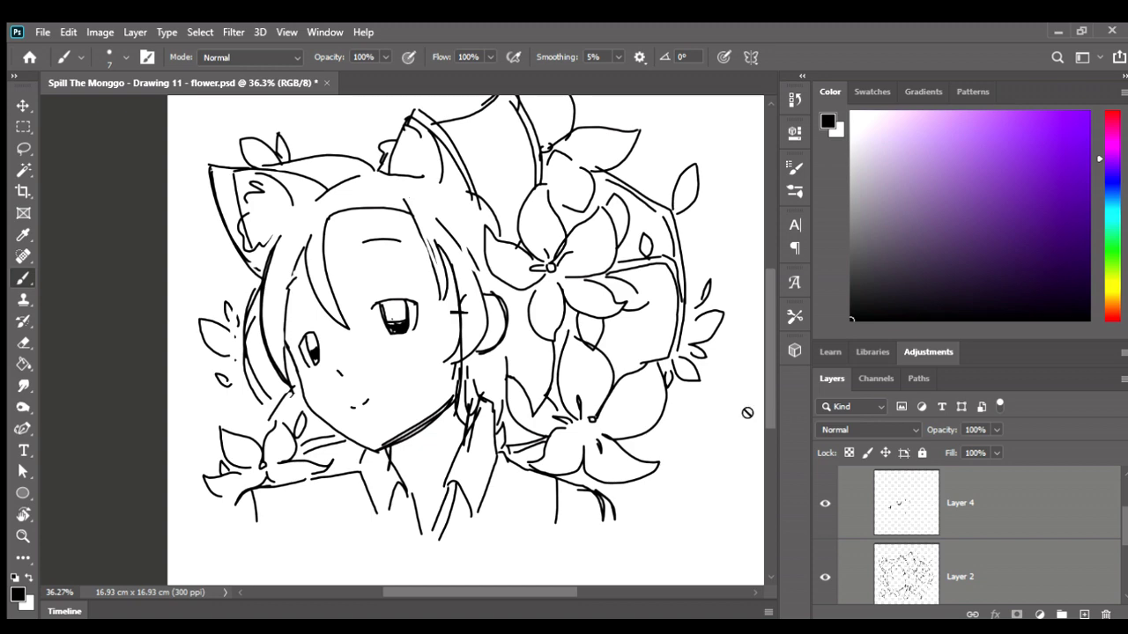
key(ctrl+shift+h)
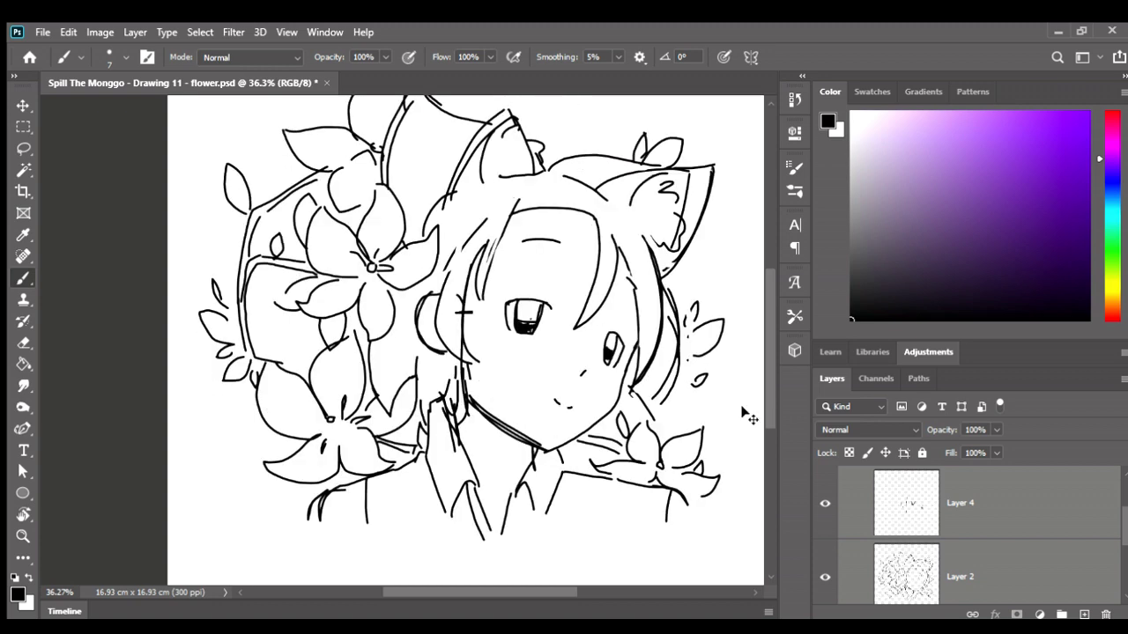
key(ctrl+shift+h)
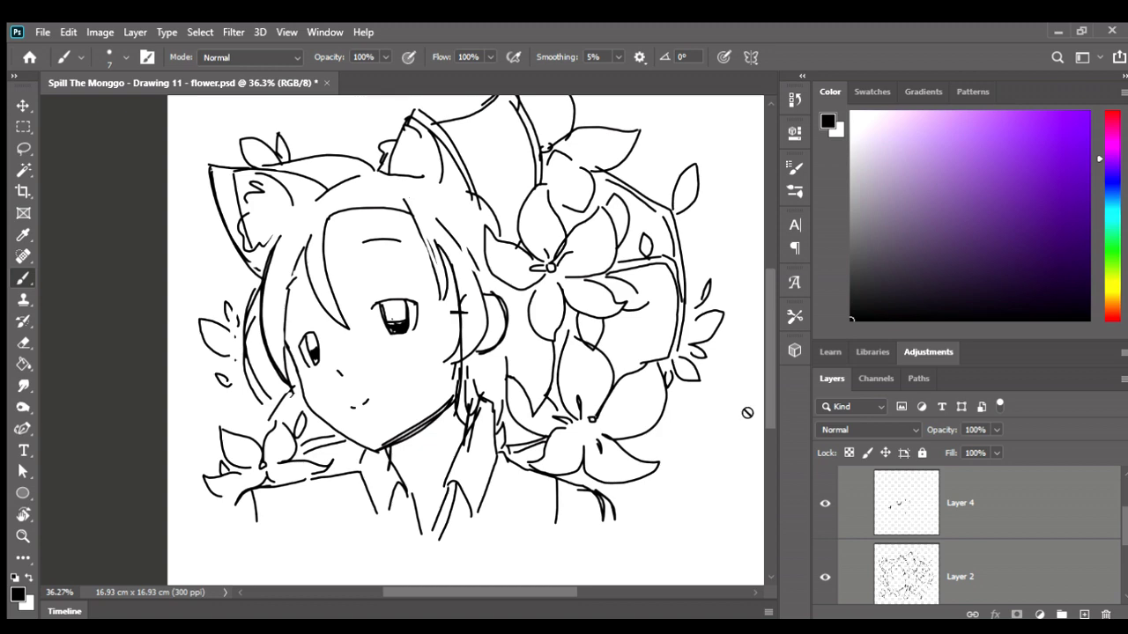
key(ctrl+shift+h)
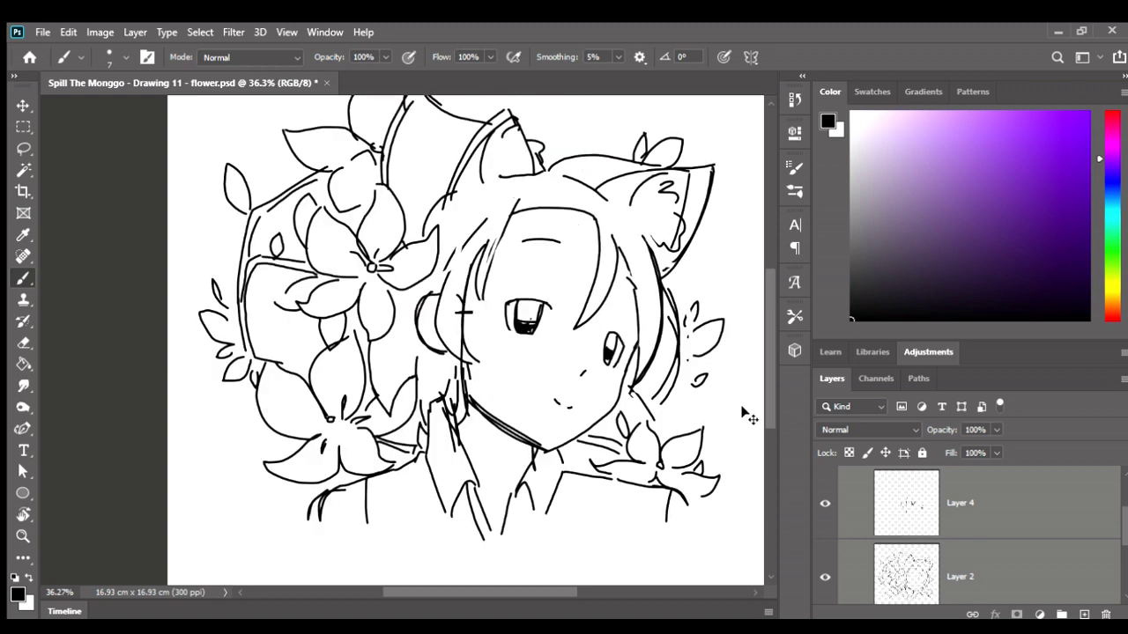
key(ctrl+shift+h)
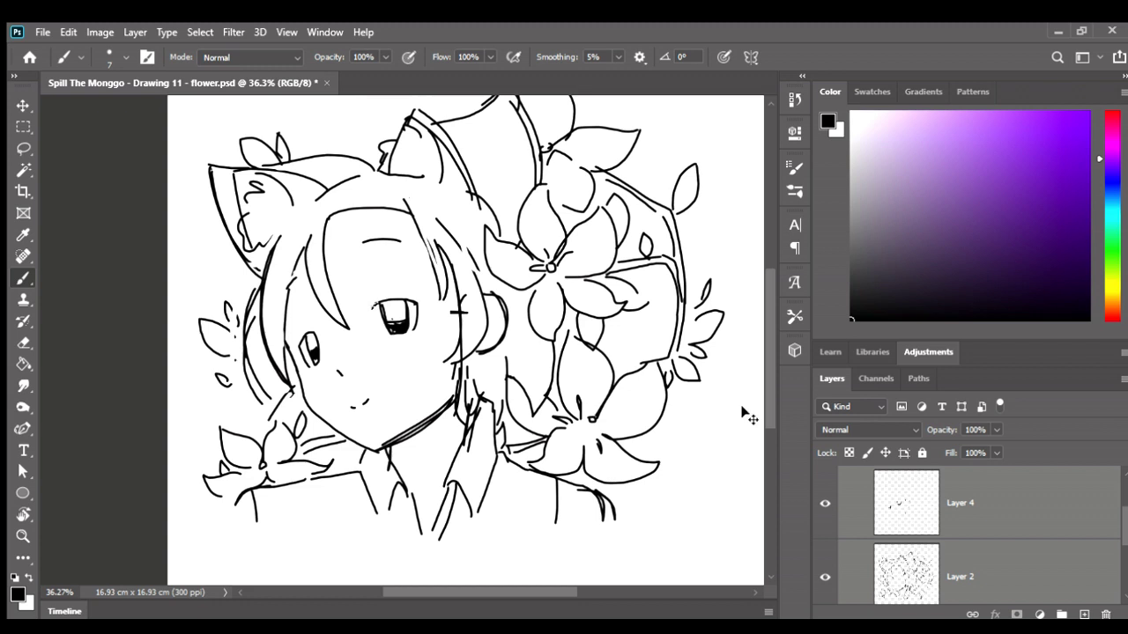
key(ctrl+shift+h)
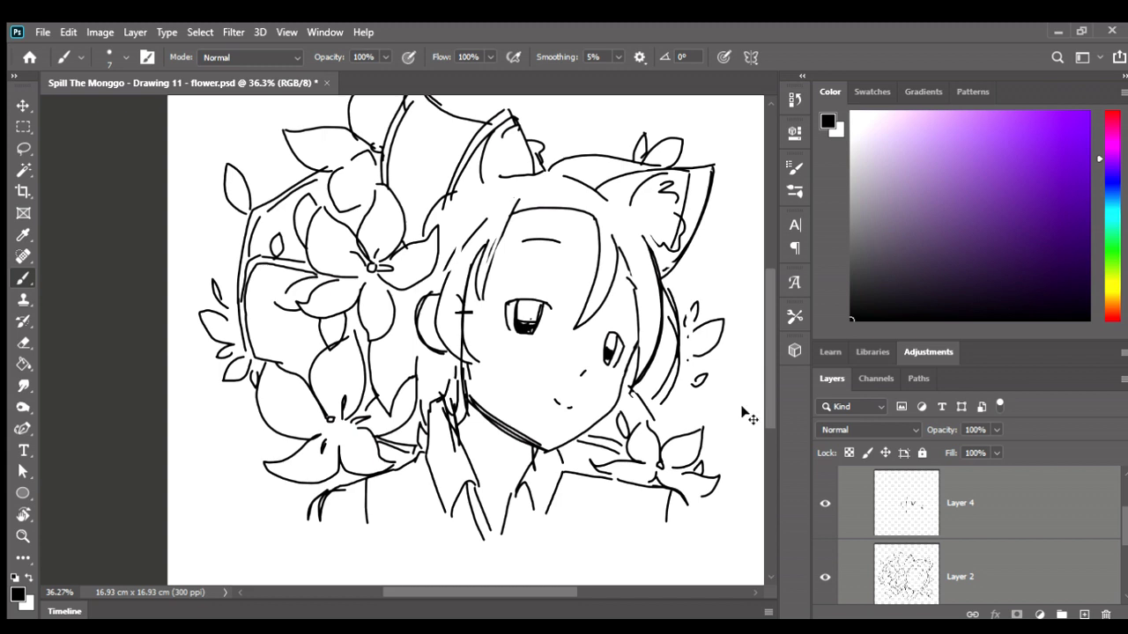
key(ctrl+shift+h)
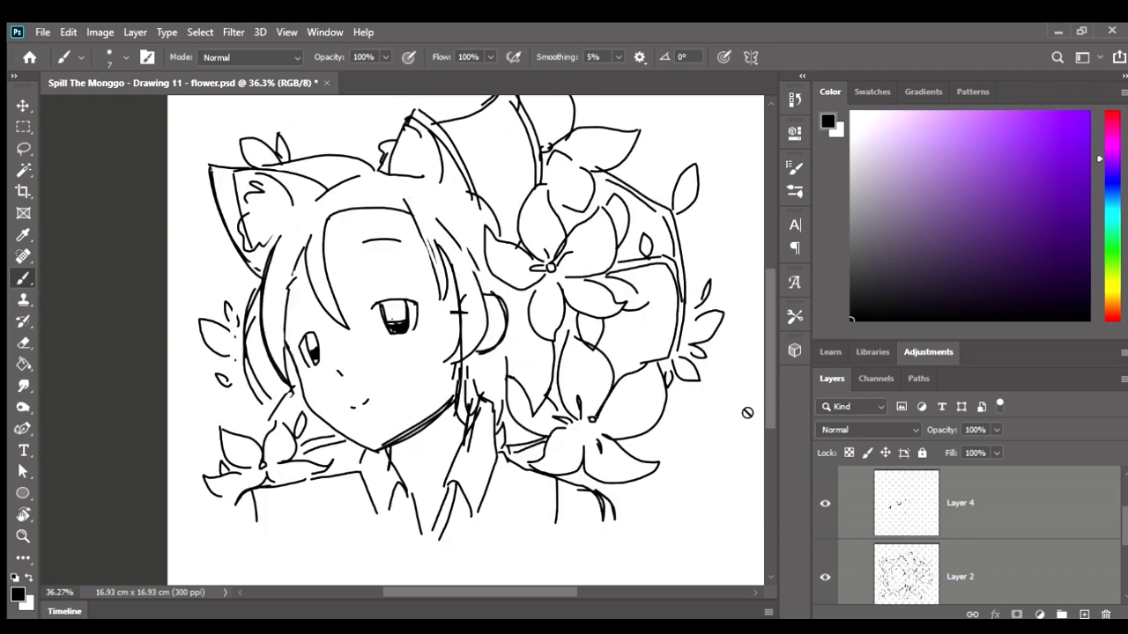
key(ctrl+shift+h)
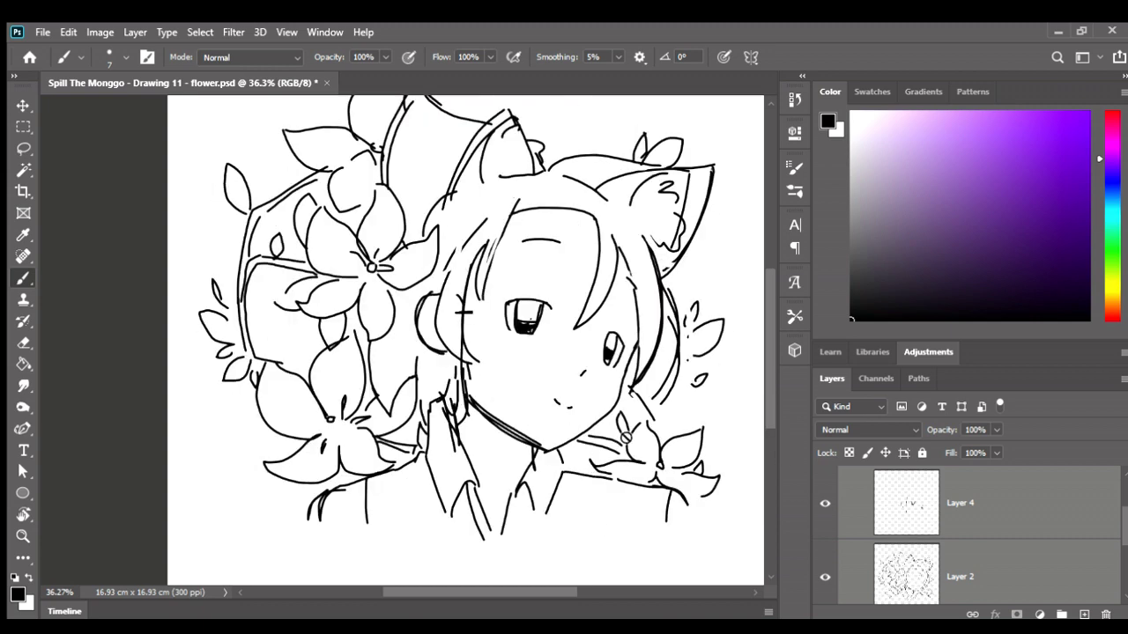
key(ctrl+shift+h)
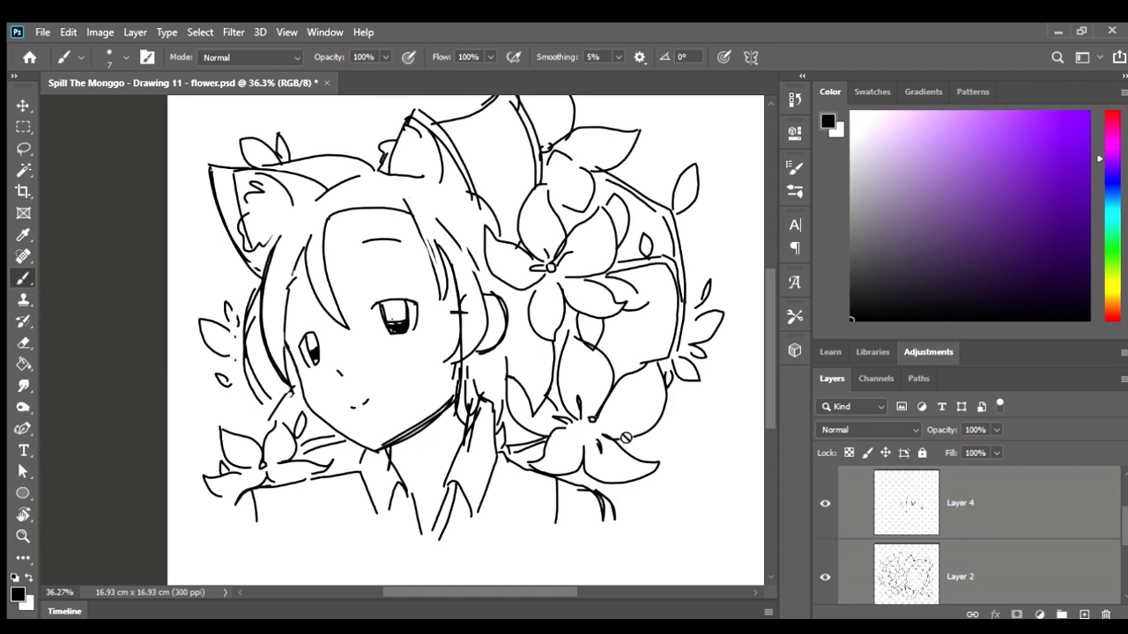
key(ctrl+shift+h)
Erase part of the smaller eye's black fill with a size-20 eraser
scroll(647, 377, up, 3)
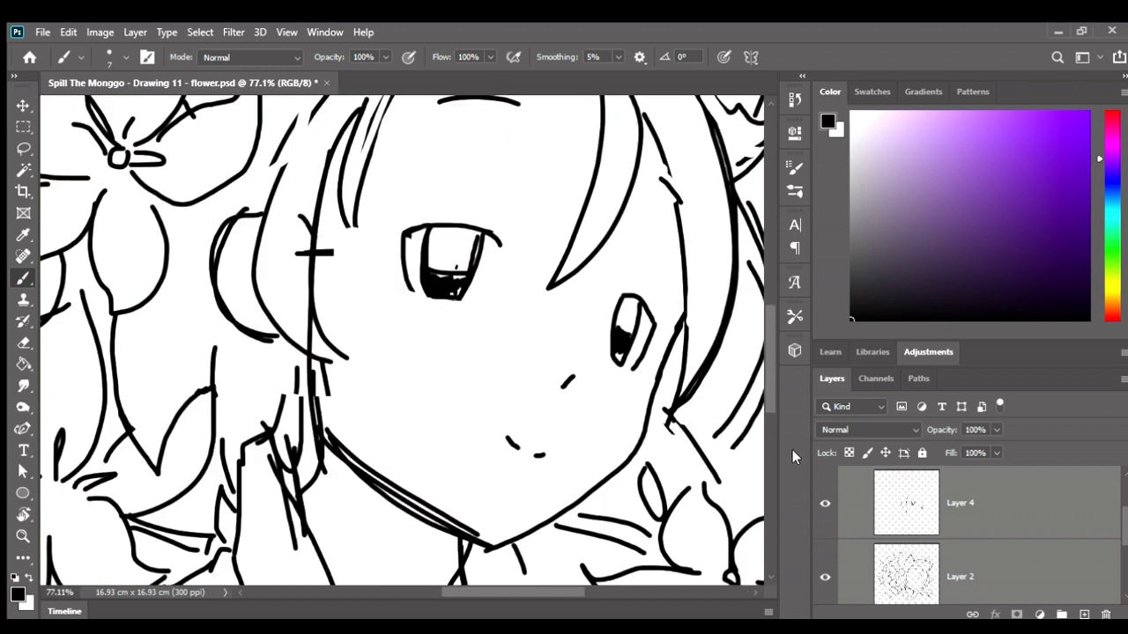
key(e)
key(bracketright)
key(bracketright)
key(bracketright)
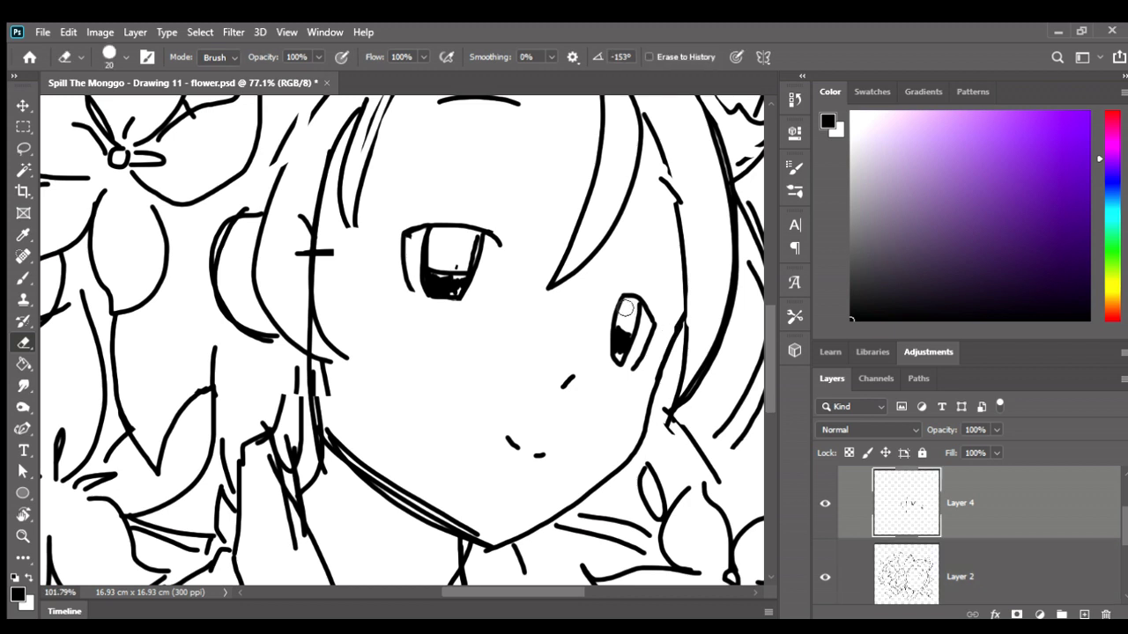
scroll(628, 330, up, 1)
drag(625, 333, 609, 363)
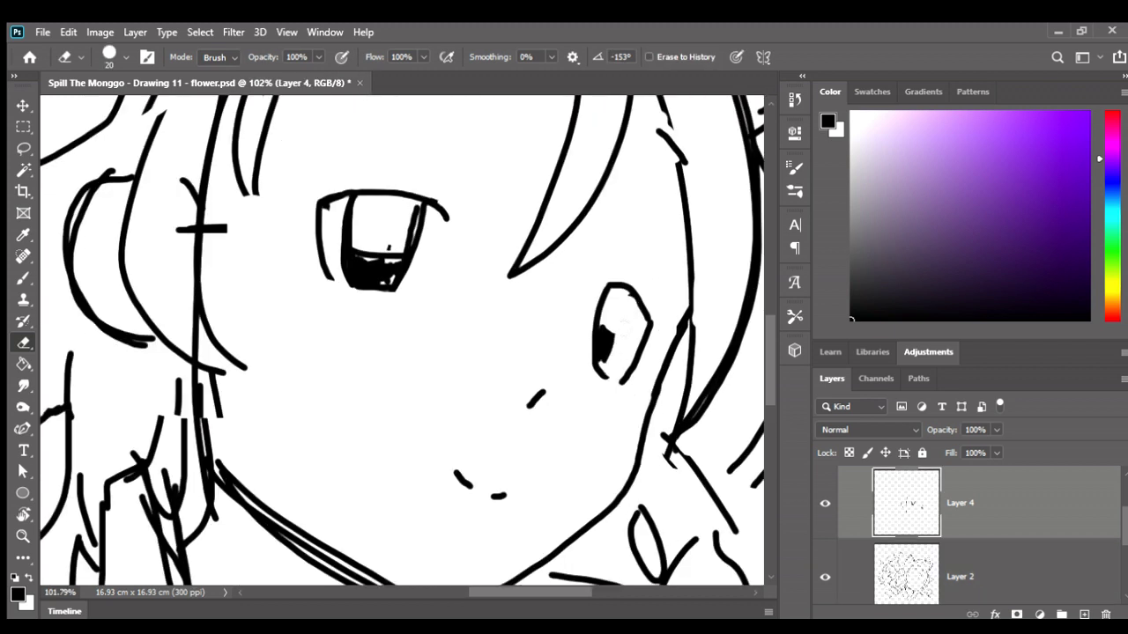
Repaint the smaller eye's black fill with the brush after undoing and redoing a stroke
key(b)
drag(624, 287, 612, 385)
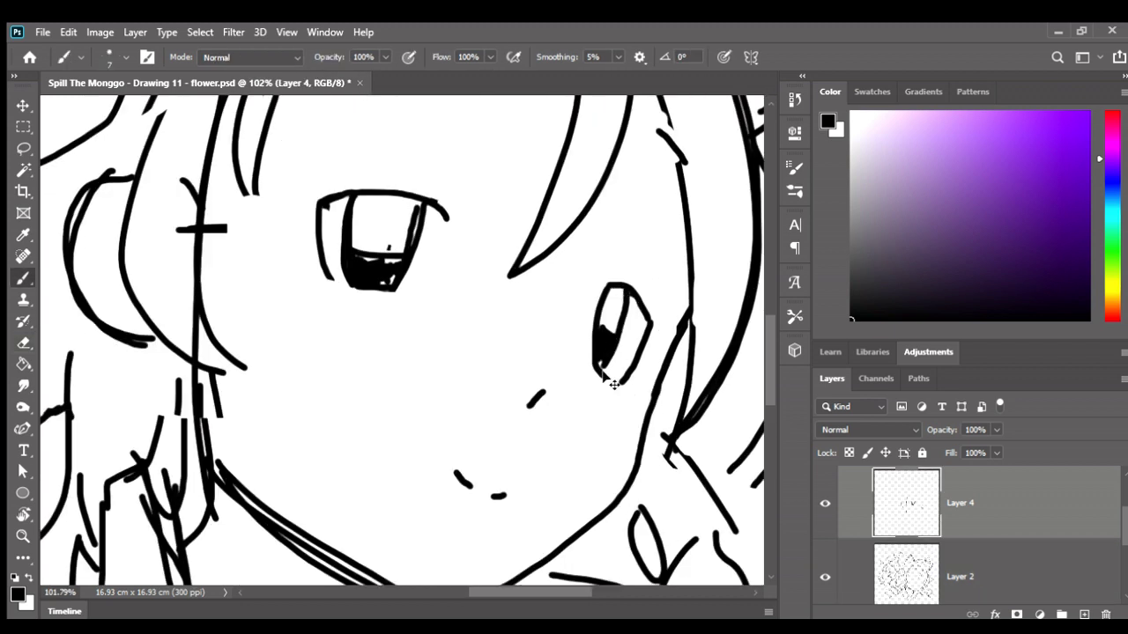
key(ctrl+z)
key(ctrl+shift+z)
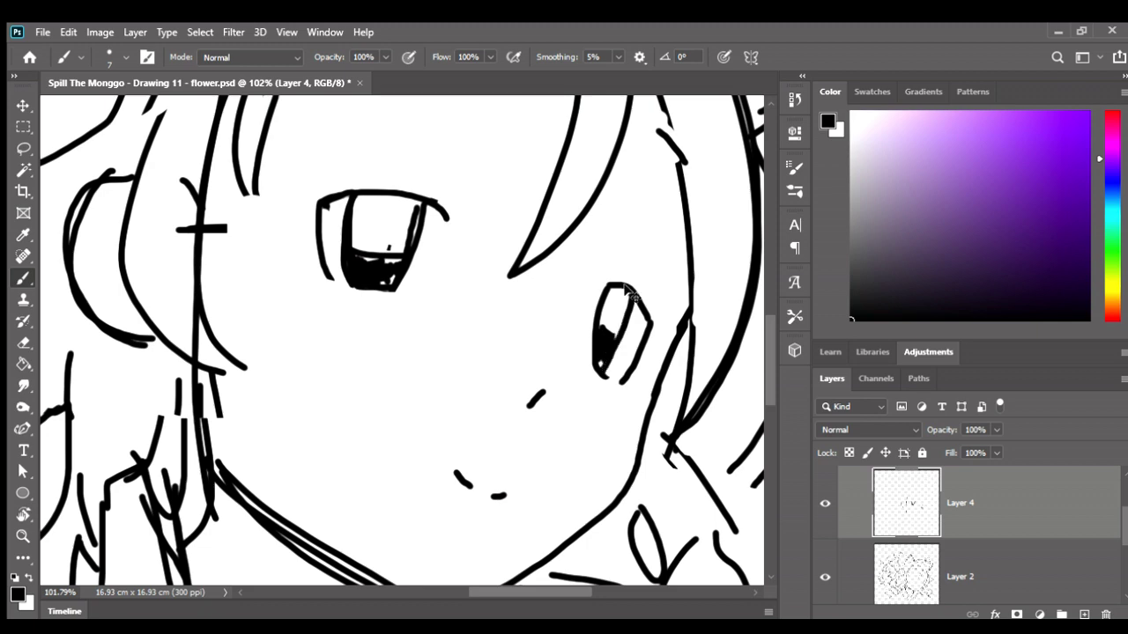
key(ctrl+z)
drag(626, 291, 608, 367)
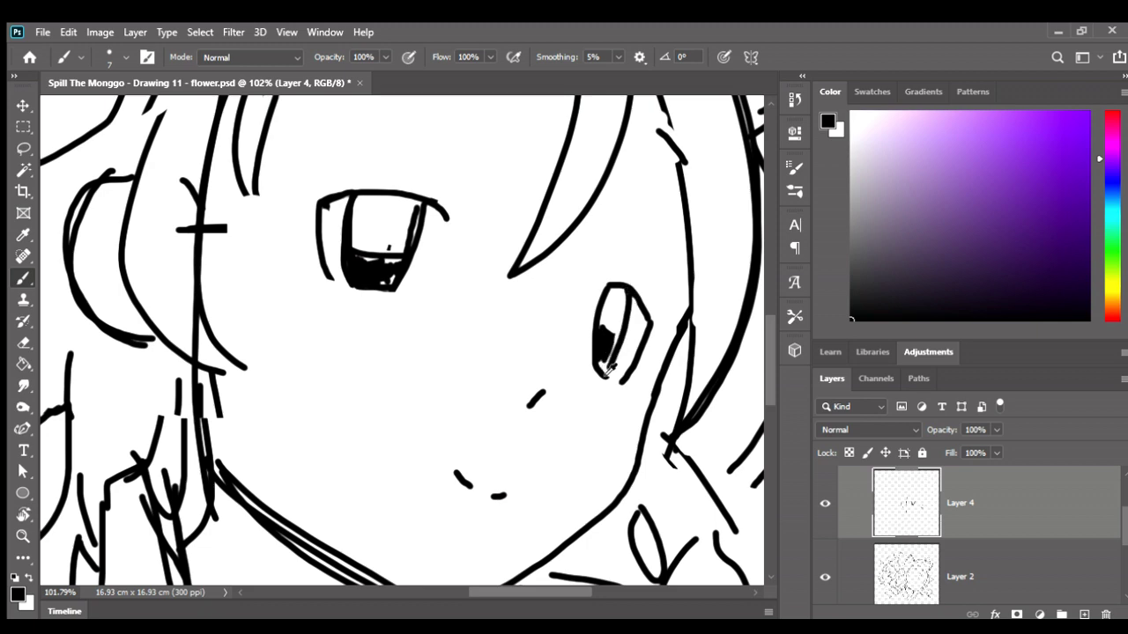
scroll(654, 346, down, 4)
scroll(654, 346, down, 2)
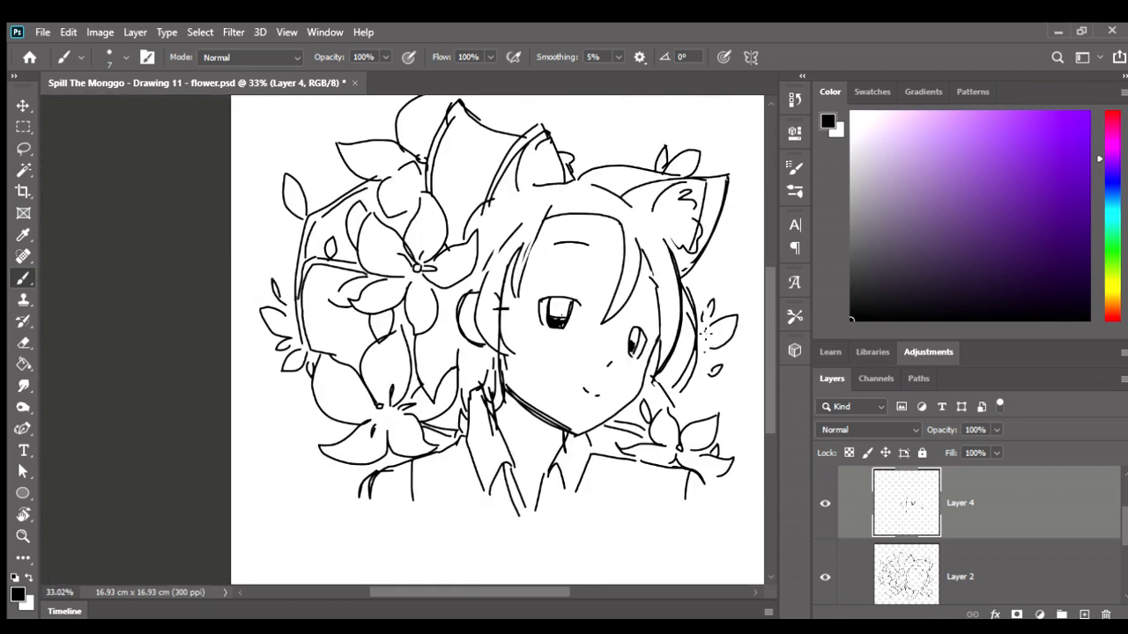
Toggle Flip Horizontal on both sketch layers, ending in the original unmirrored orientation
scroll(636, 344, up, 2)
scroll(617, 352, up, 3)
scroll(577, 366, up, 1)
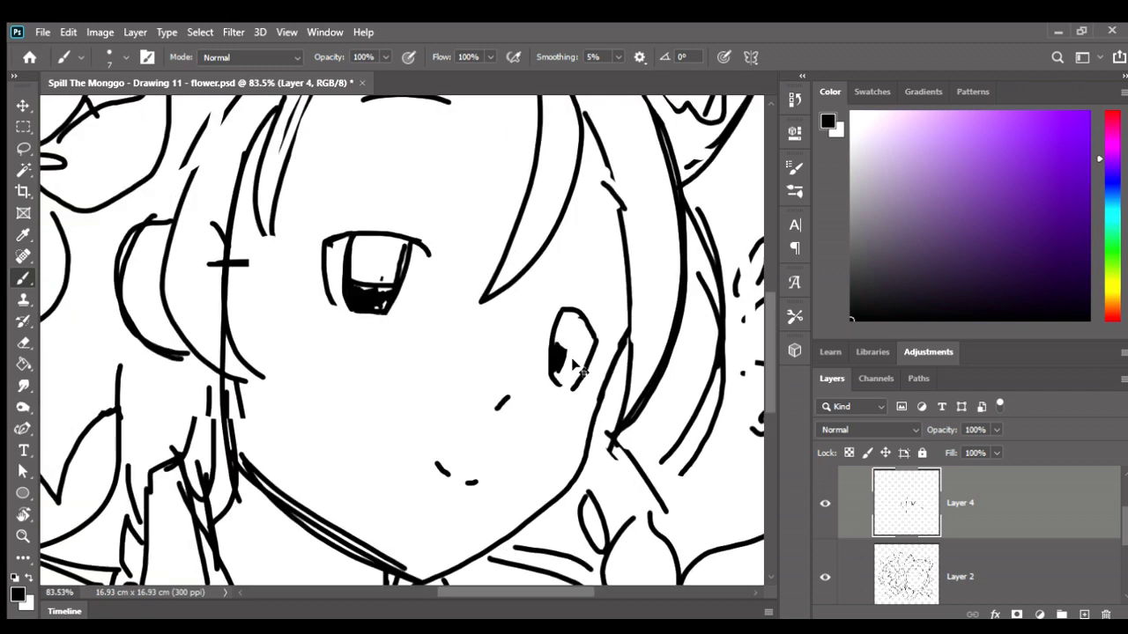
scroll(577, 366, down, 1)
scroll(581, 366, down, 1)
scroll(622, 356, down, 2)
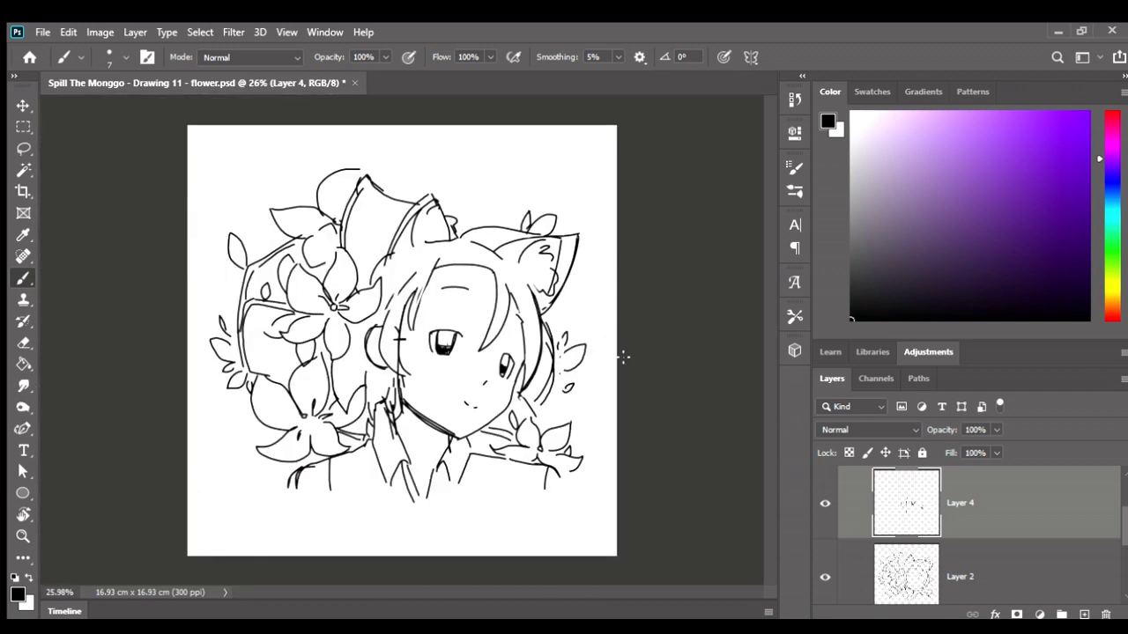
scroll(528, 374, up, 1)
scroll(552, 376, up, 1)
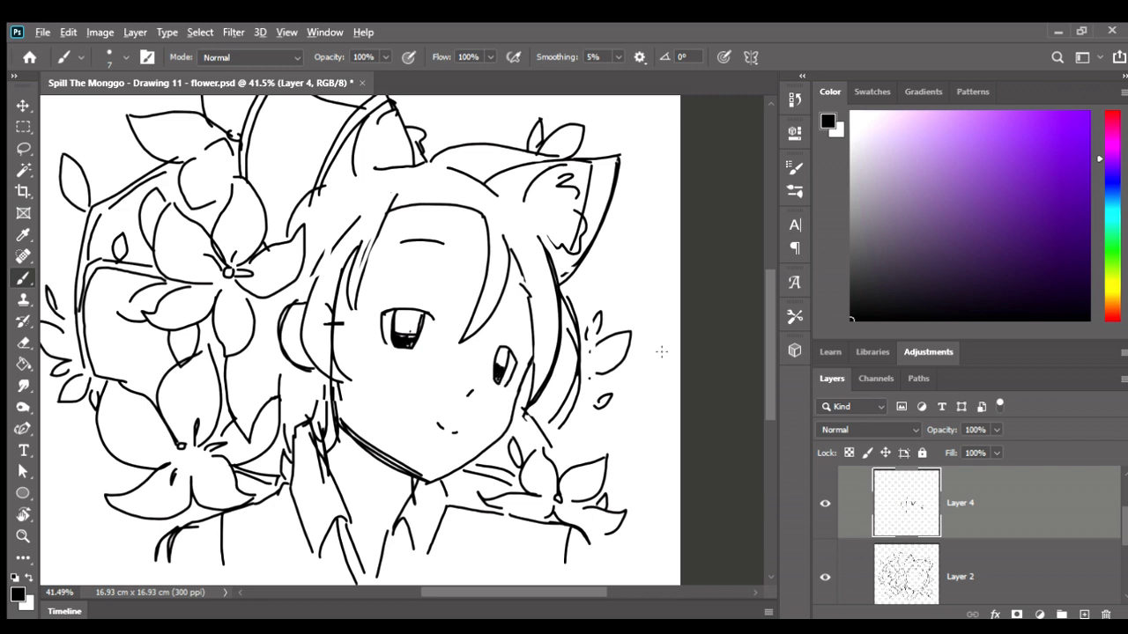
scroll(661, 351, down, 1)
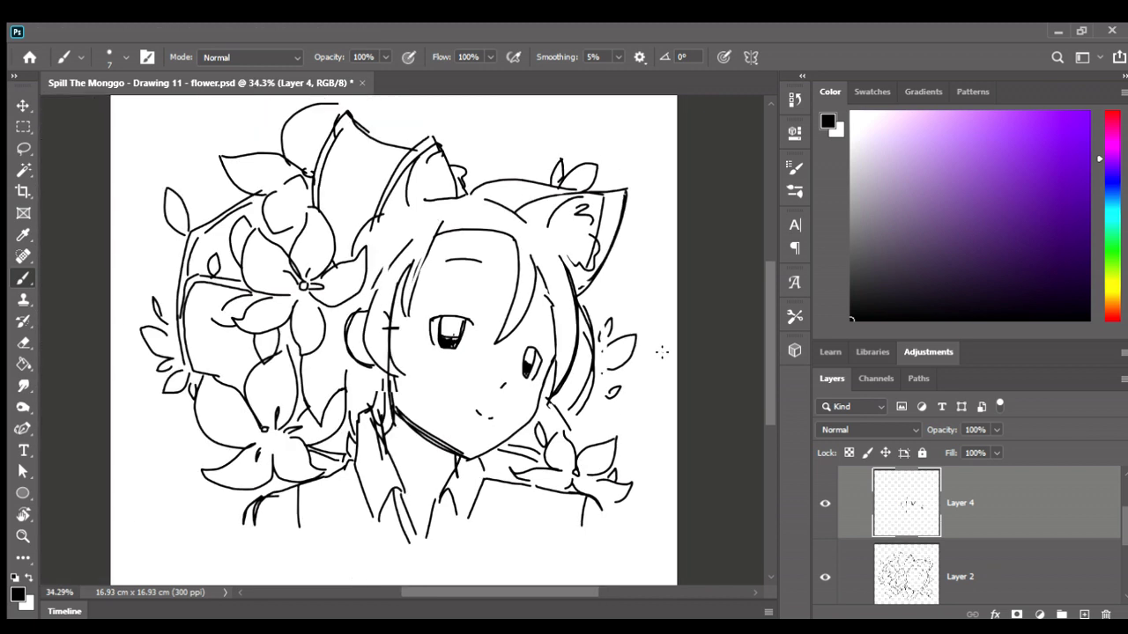
ctrl+click(896, 533)
key(ctrl+shift+h)
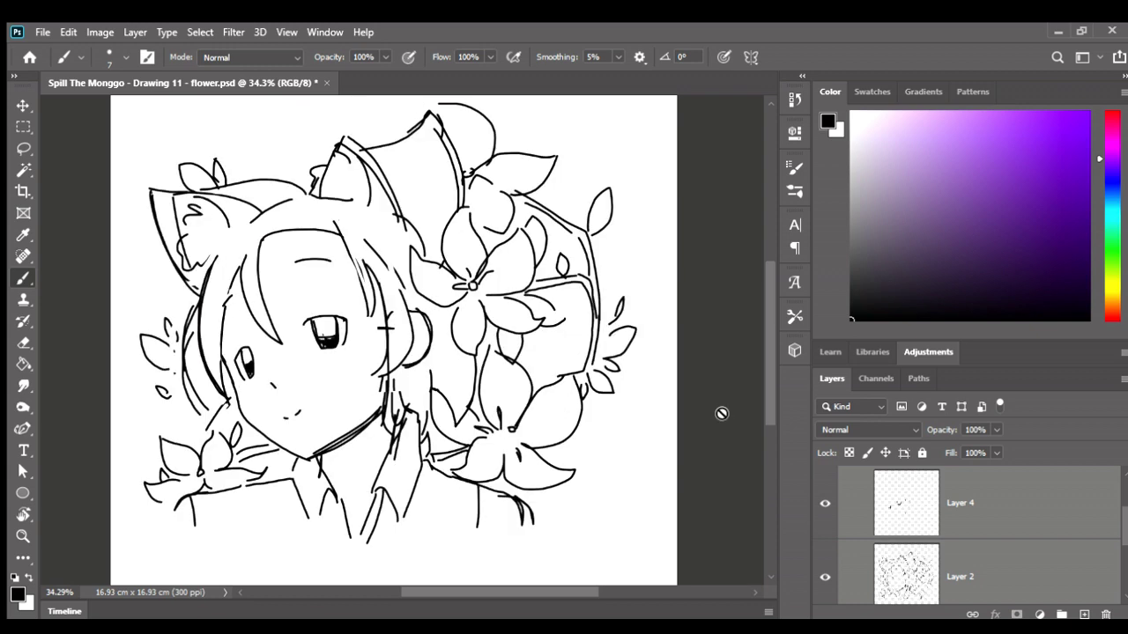
key(ctrl+shift+h)
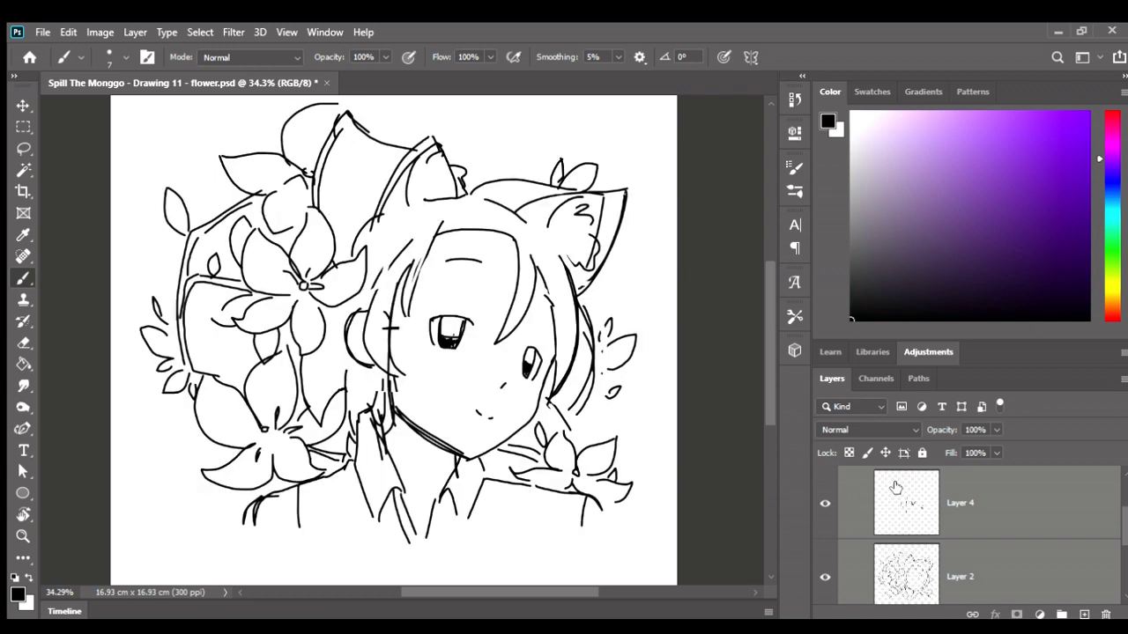
click(897, 490)
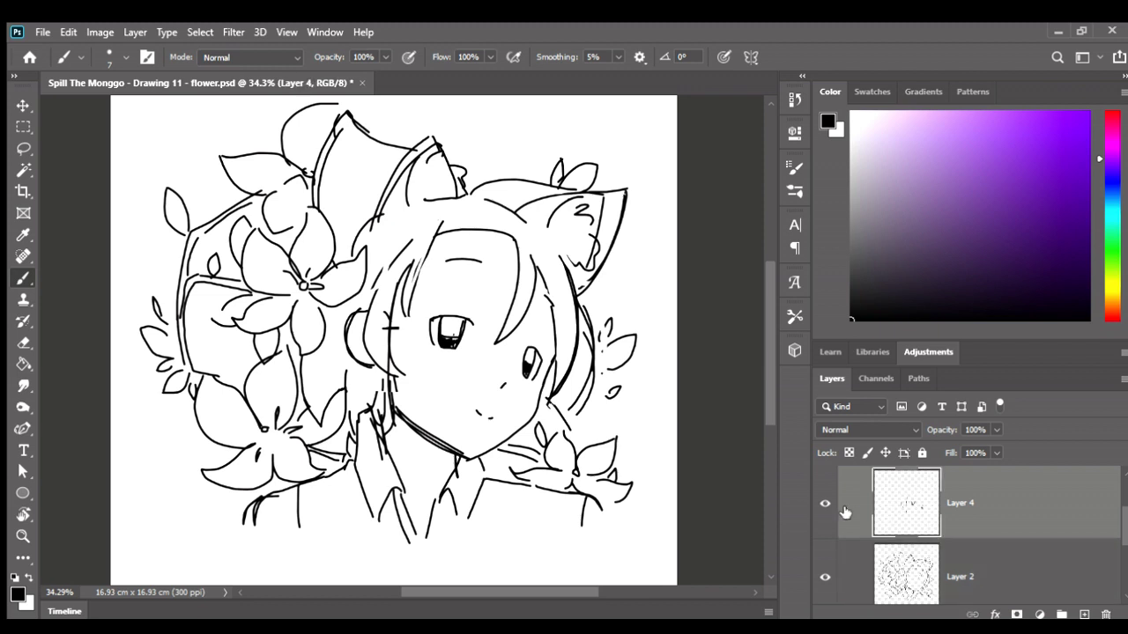
ctrl+click(892, 548)
key(ctrl+shift+h)
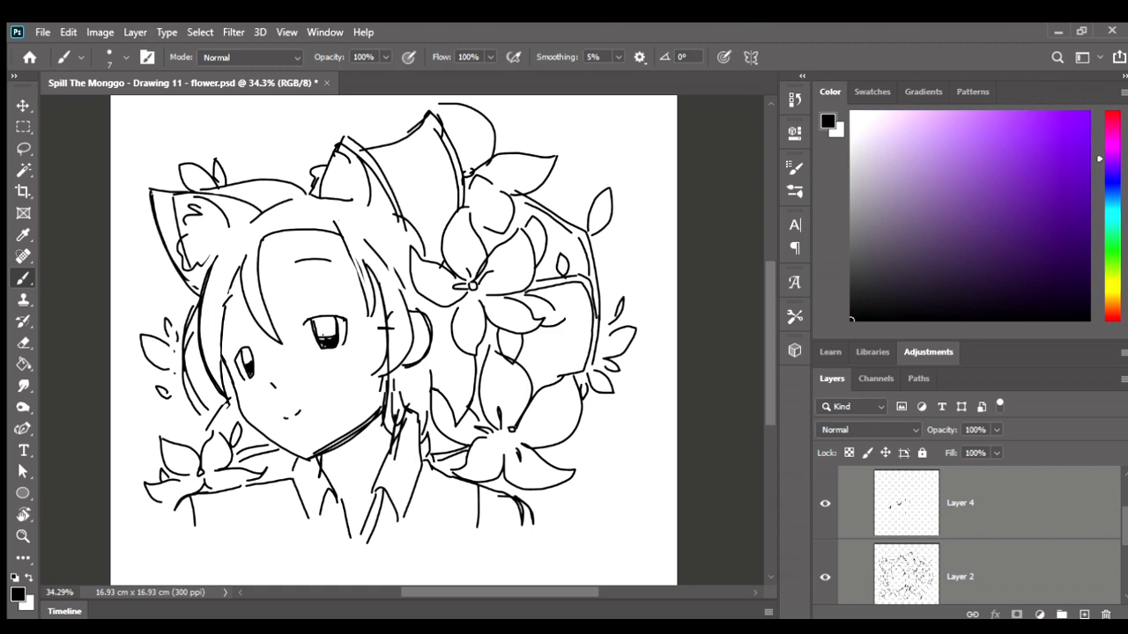
Lasso the stray brow stroke on the forehead and delete it
key(l)
click(929, 514)
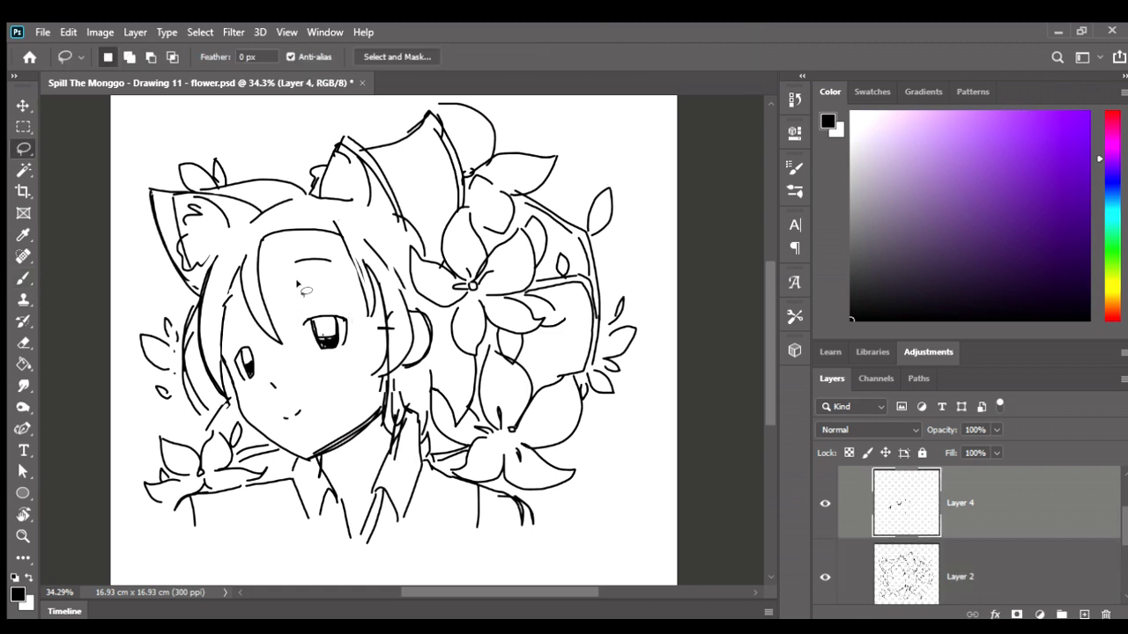
mouse_move(283, 260)
mouse_down()
mouse_move(343, 278)
mouse_move(304, 247)
mouse_move(280, 257)
mouse_up()
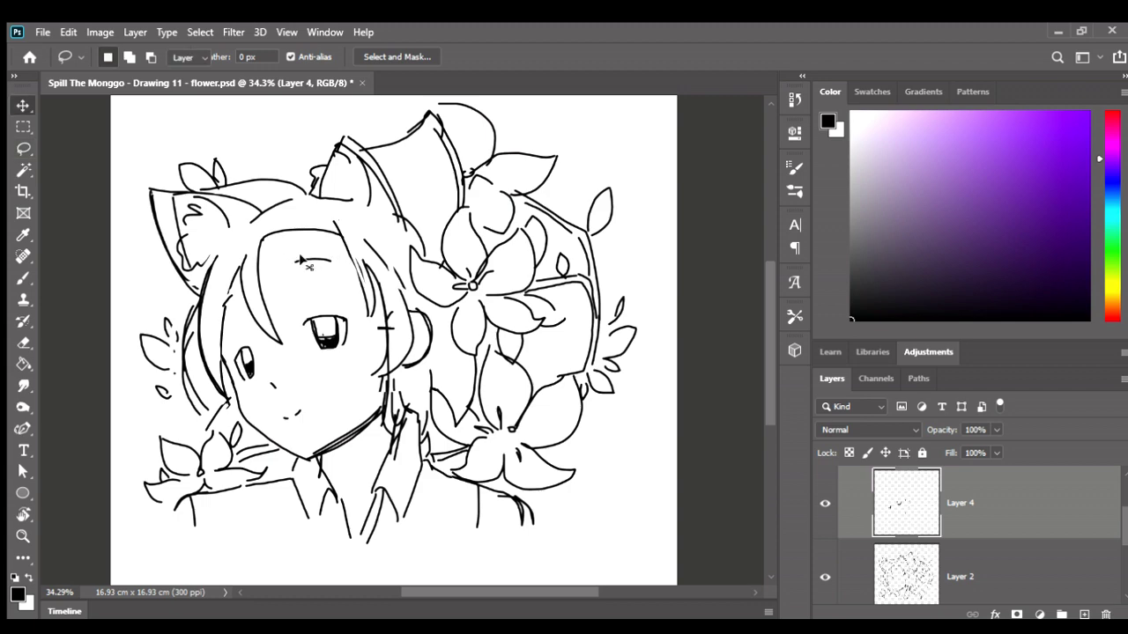
key(v)
scroll(302, 262, up, 2)
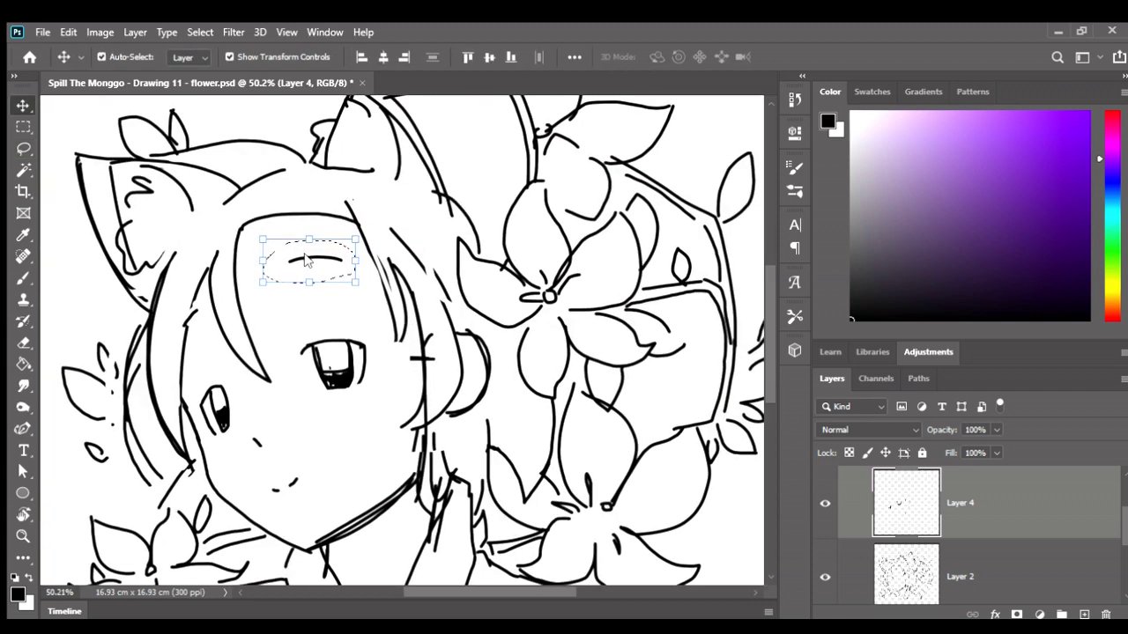
click(917, 570)
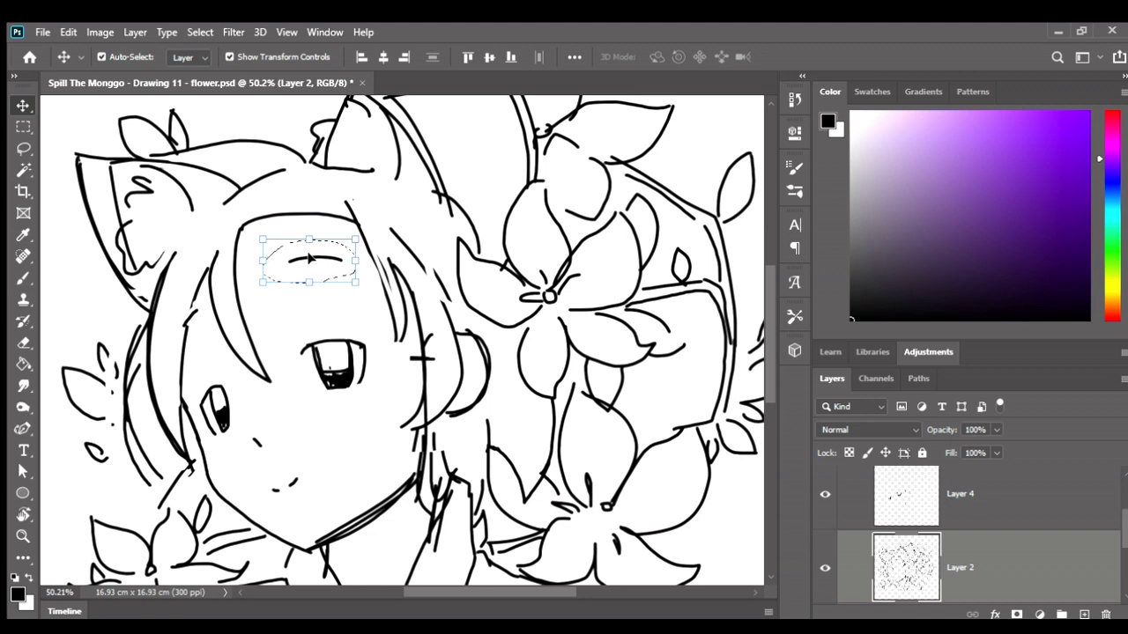
key(Delete)
key(ctrl+d)
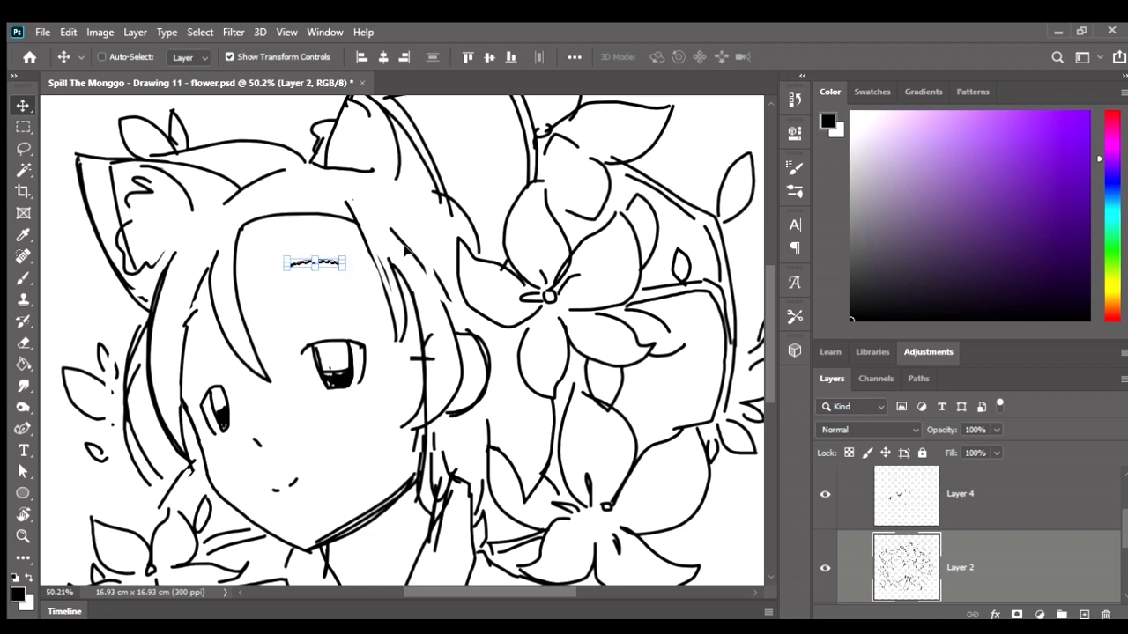
Mirror Layers 2 and 4 together to check proportions, then flip them back
key(b)
scroll(485, 275, down, 2)
scroll(484, 276, down, 1)
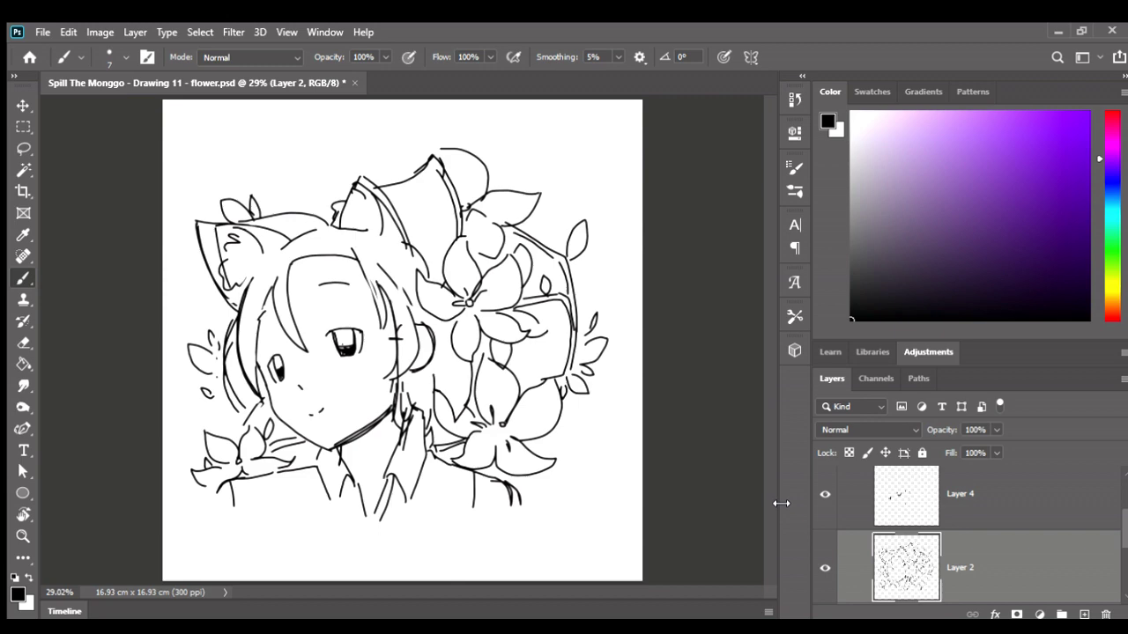
shift+click(934, 502)
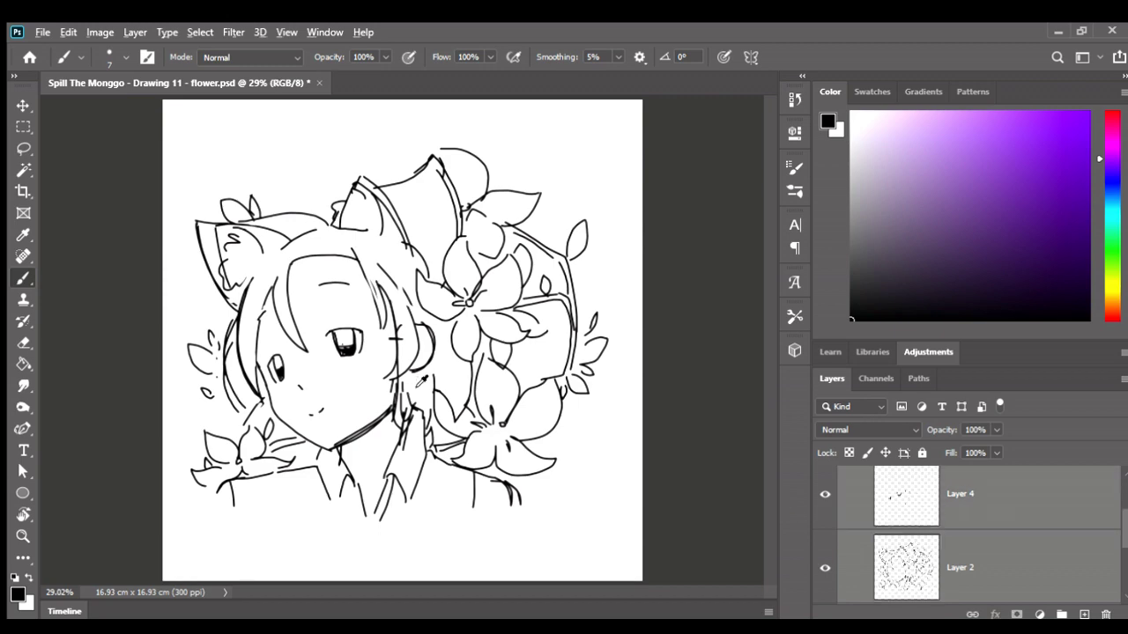
scroll(423, 381, up, 1)
key(ctrl+shift+h)
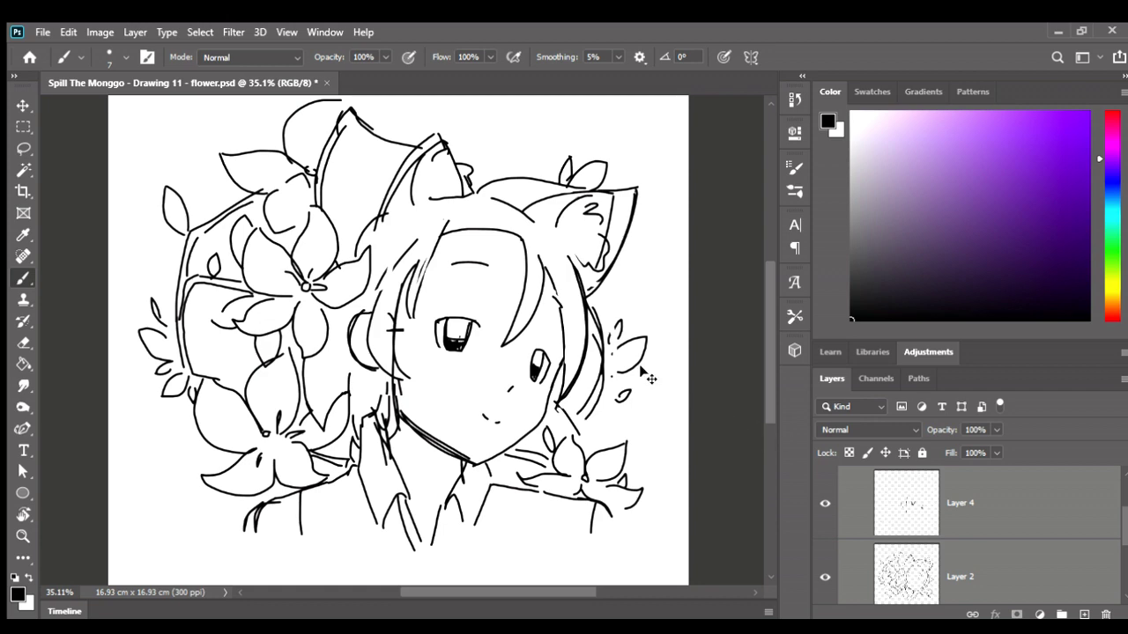
key(ctrl+shift+h)
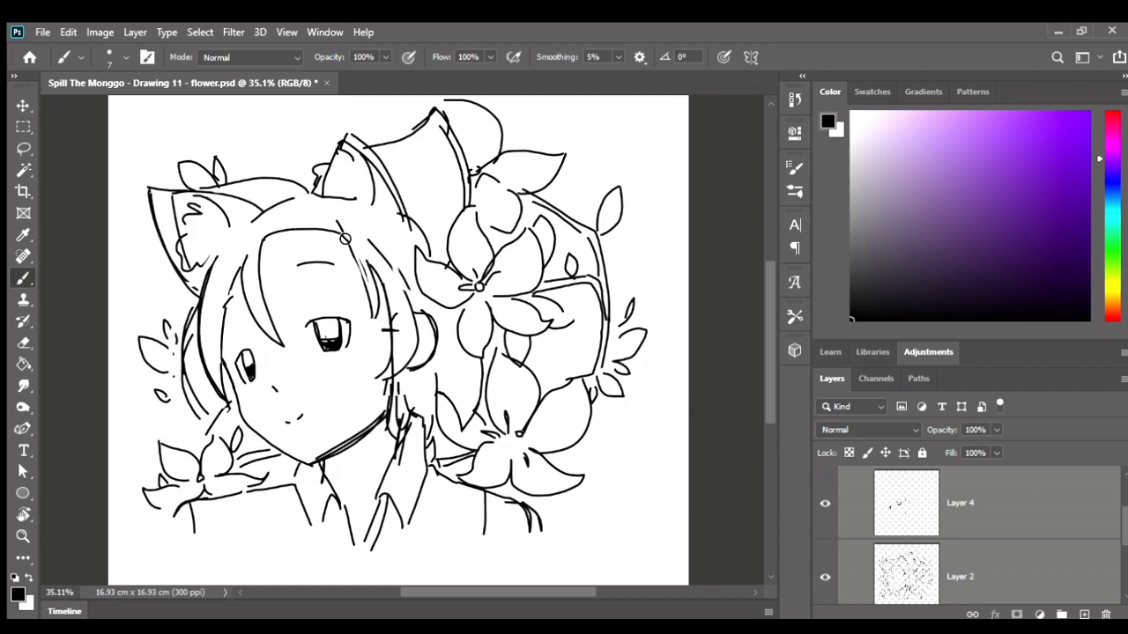
Lasso the left-side eye on Layer 4 and scale it to about 102.6%
key(l)
click(916, 520)
scroll(258, 396, up, 2)
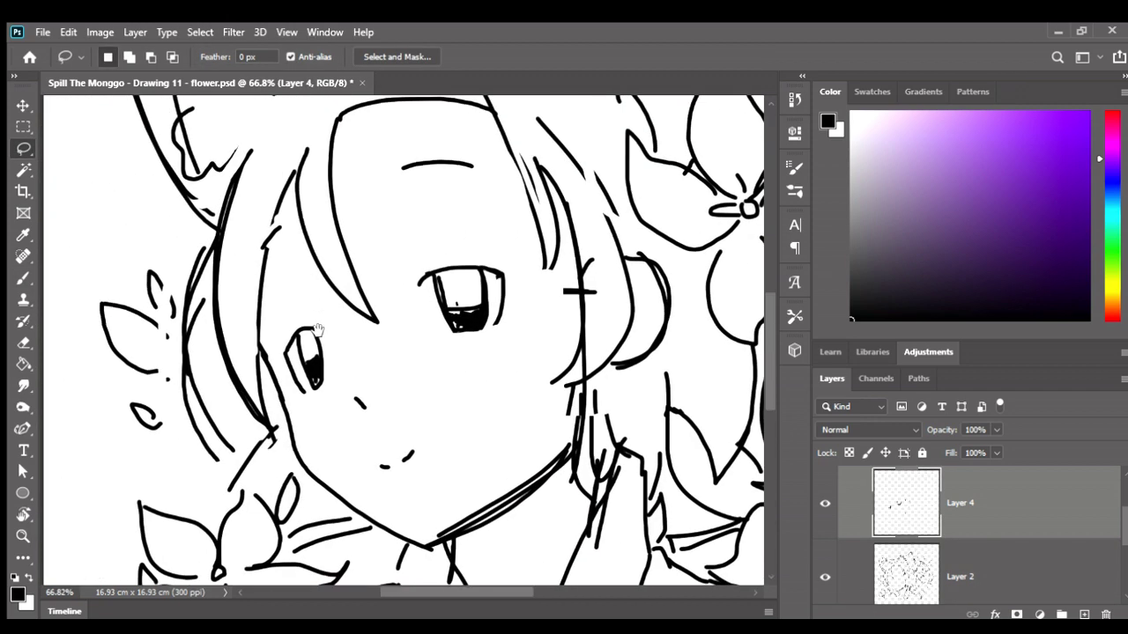
mouse_move(304, 318)
mouse_down()
mouse_move(315, 404)
mouse_move(279, 359)
mouse_up()
key(v)
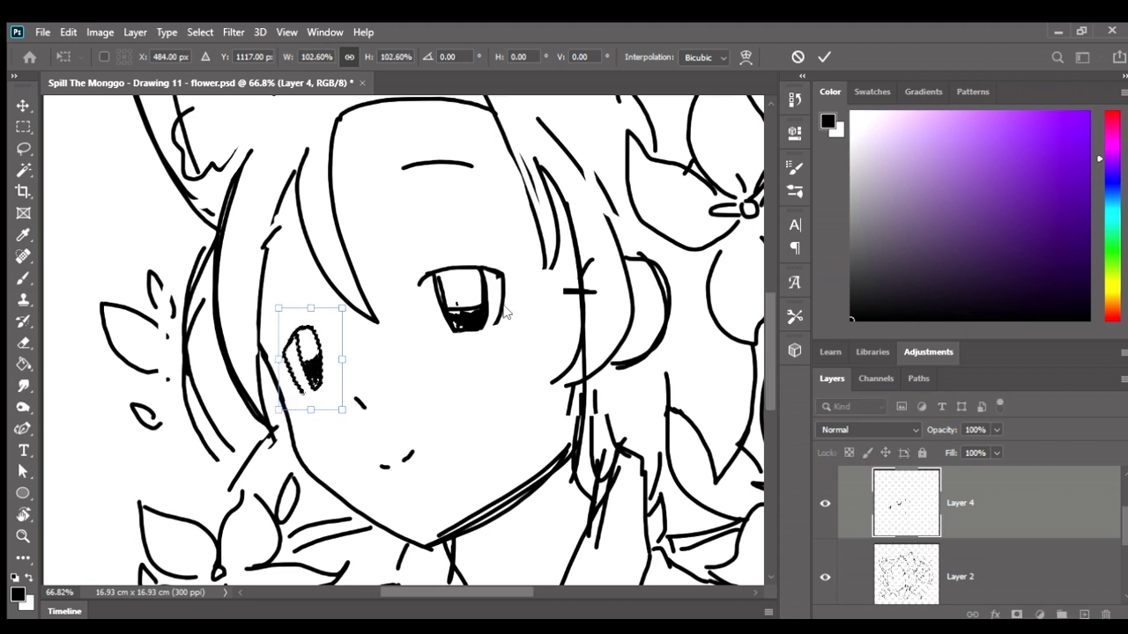
key(Return)
key(b)
scroll(508, 311, down, 3)
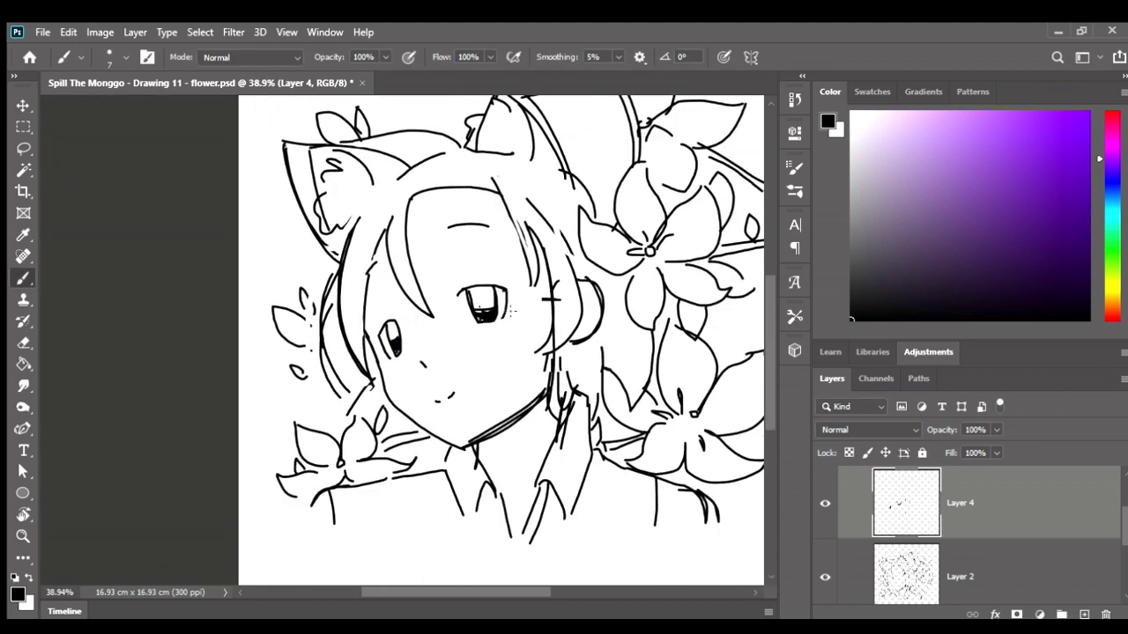
scroll(511, 311, down, 2)
scroll(538, 344, down, 1)
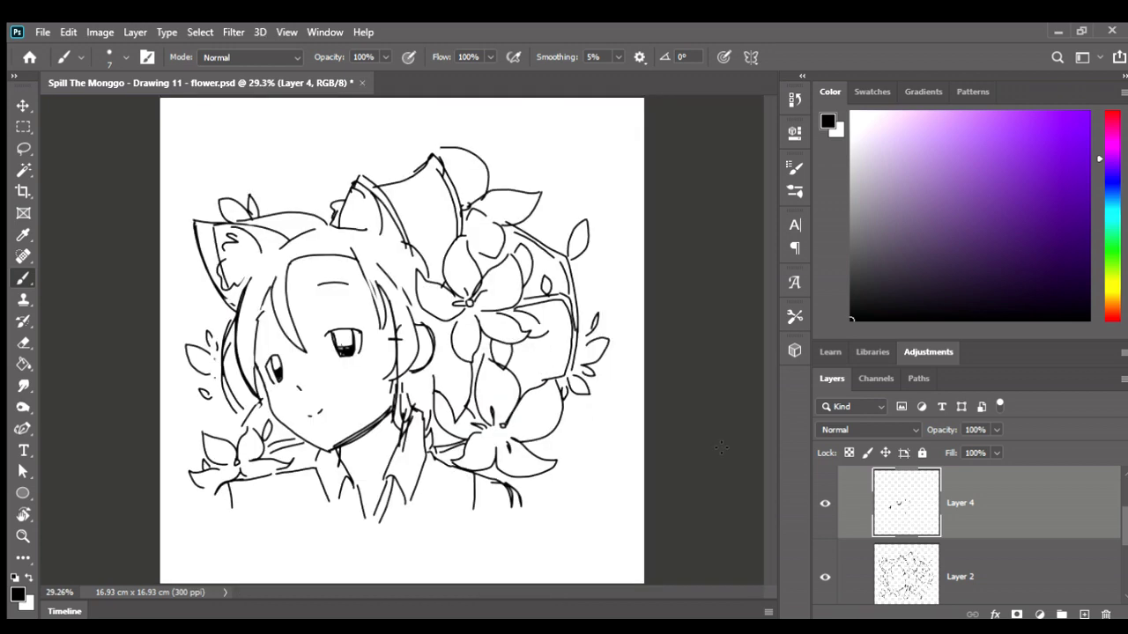
ctrl+click(856, 516)
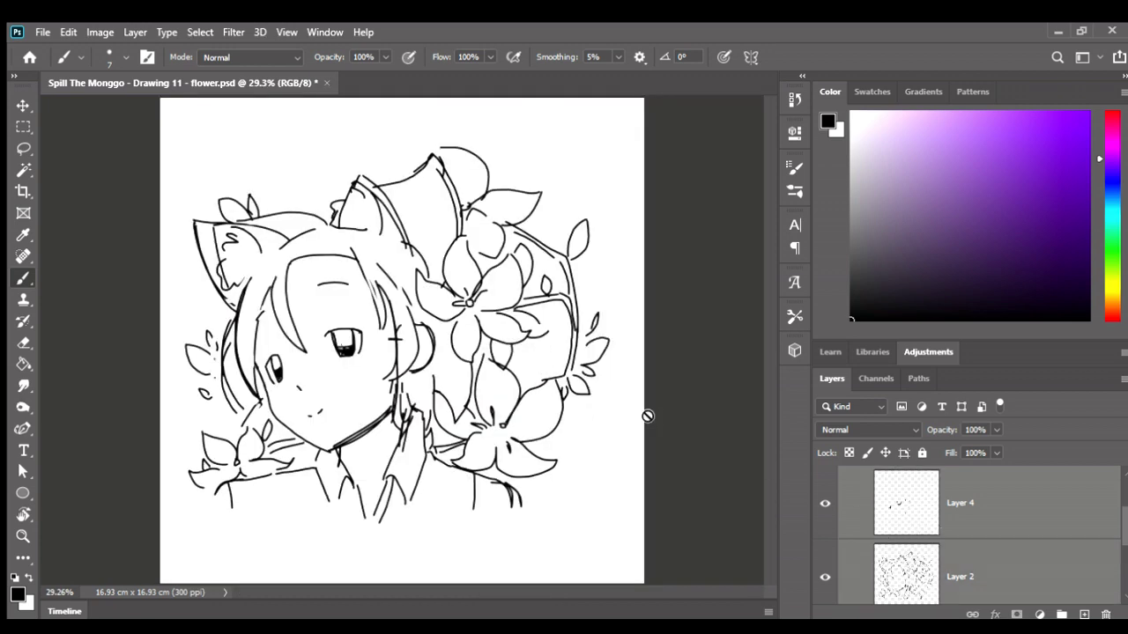
key(h)
key(h)
key(h)
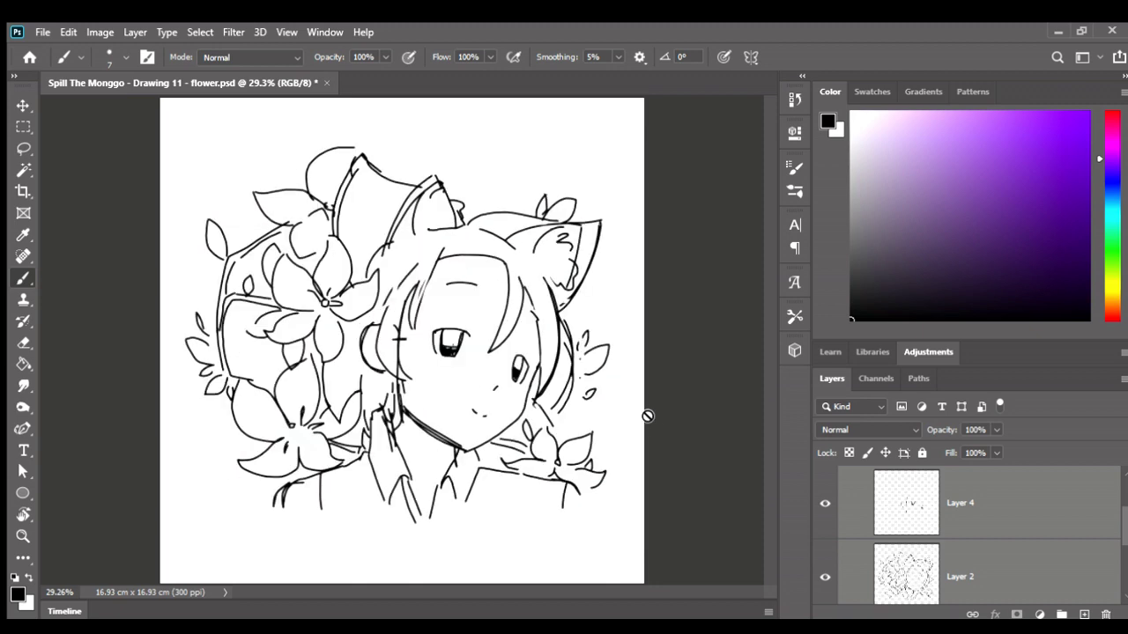
key(h)
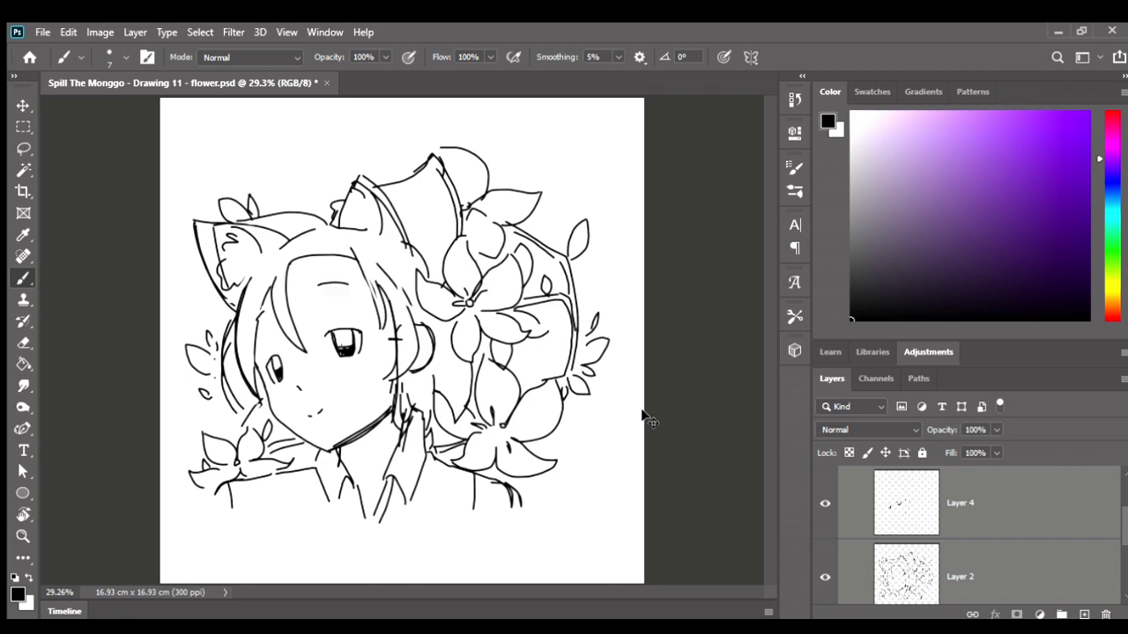
scroll(526, 379, up, 1)
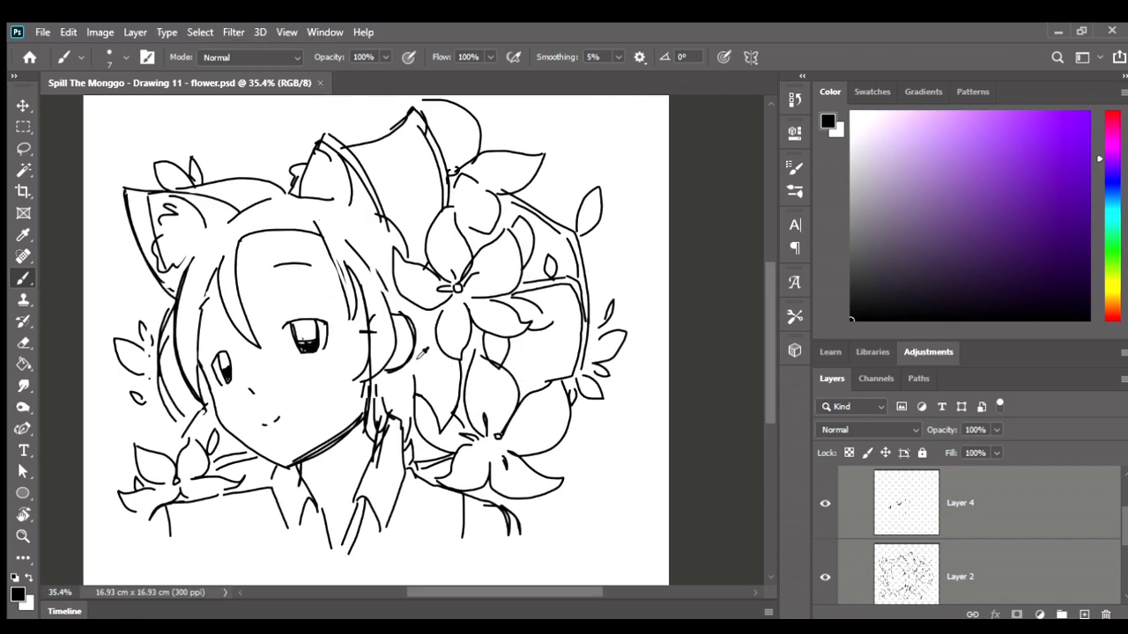
scroll(421, 350, up, 1)
Flip Group 1 horizontally so the flowers sit on the left, and save flower.psd
scroll(616, 396, down, 1)
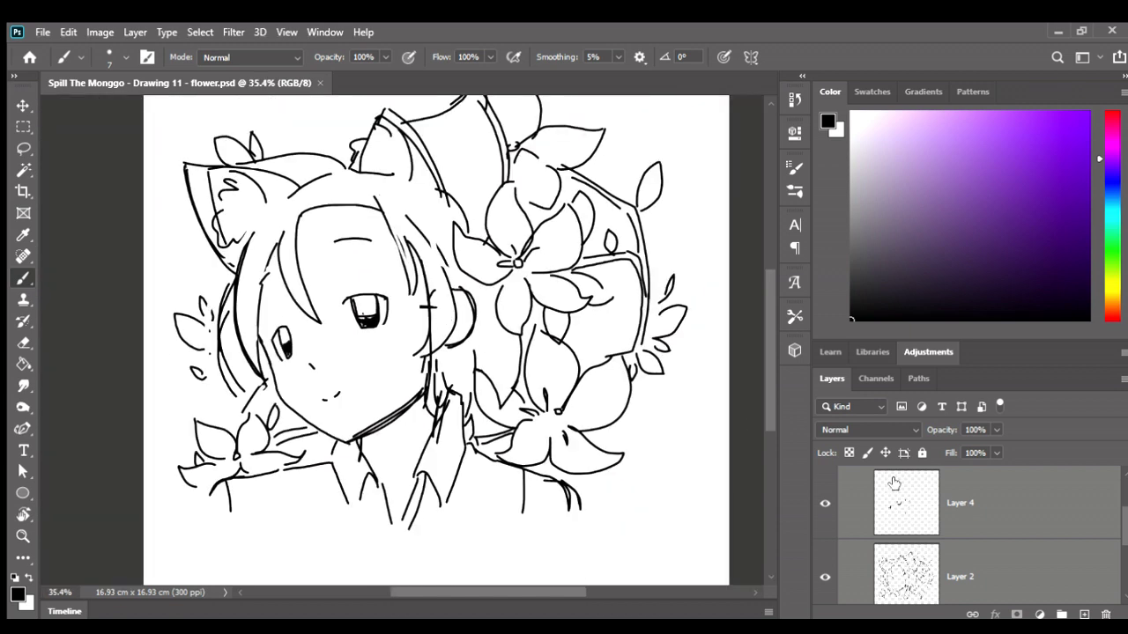
scroll(893, 483, up, 2)
click(919, 528)
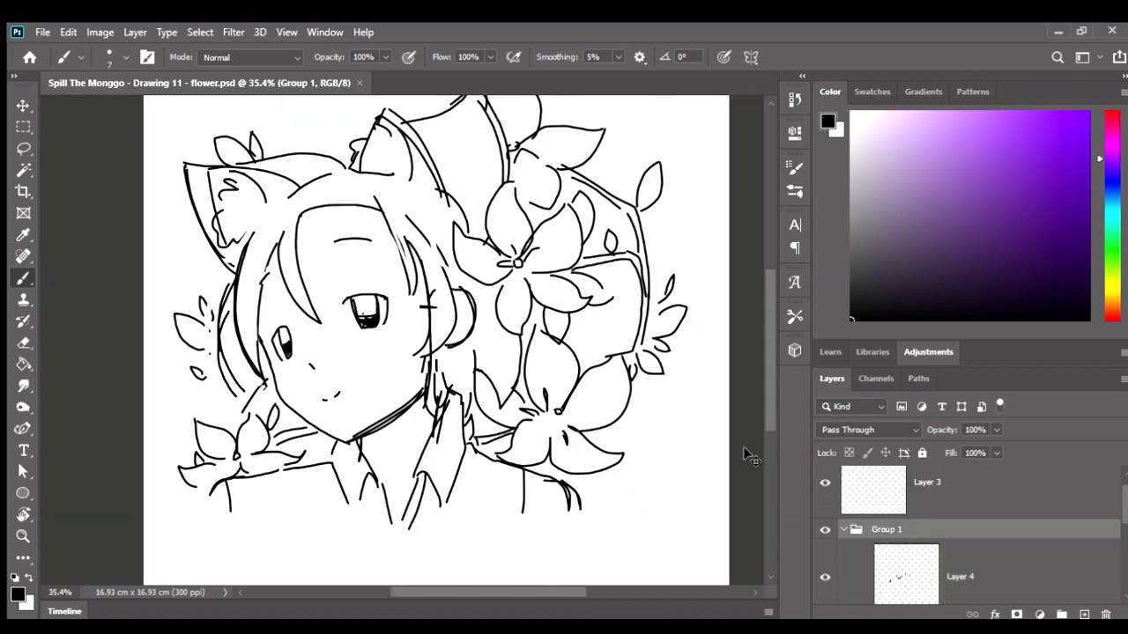
key(shift+h)
mouse_move(646, 415)
mouse_down()
mouse_move(606, 361)
mouse_move(632, 356)
mouse_up()
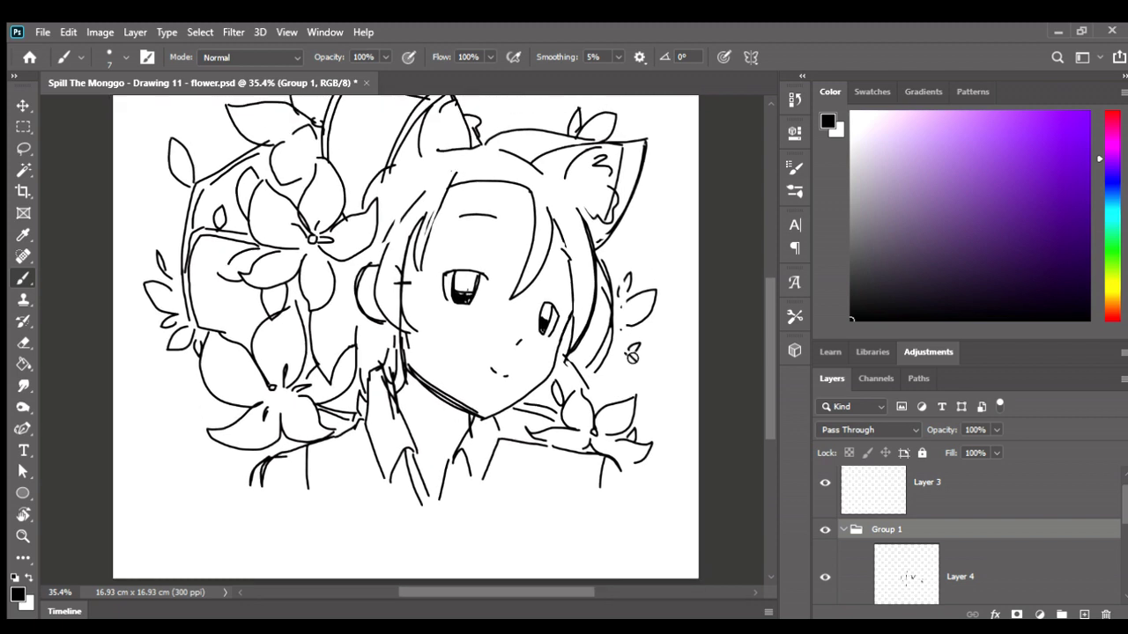
key(ctrl+s)
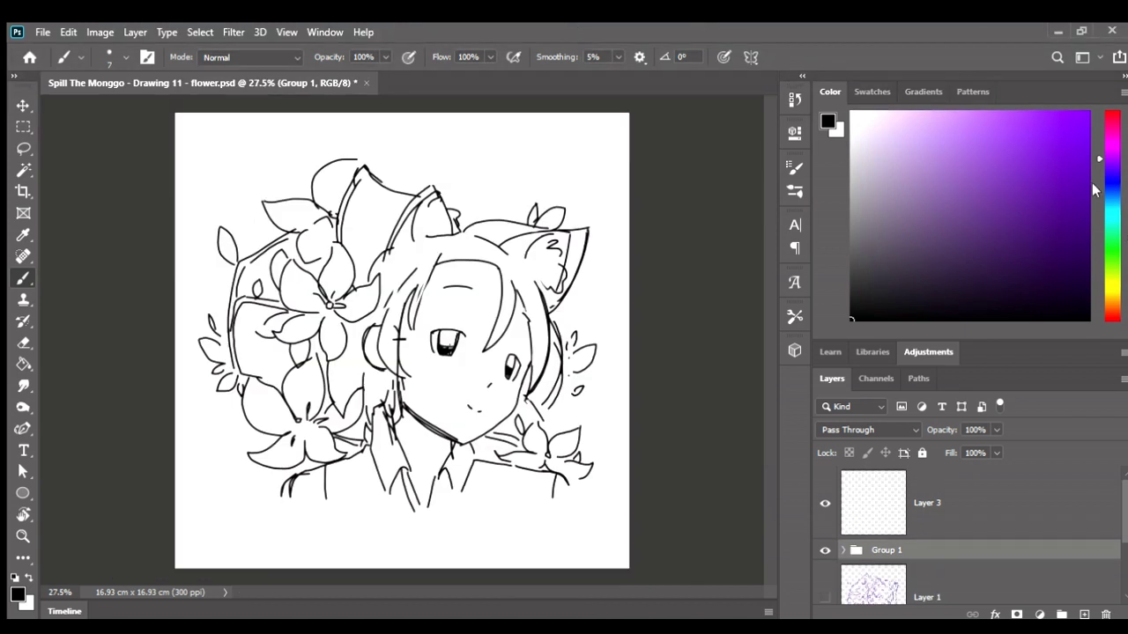
Expand Group 1 to check Layer 4, then collapse and reselect the group
drag(863, 532, 850, 551)
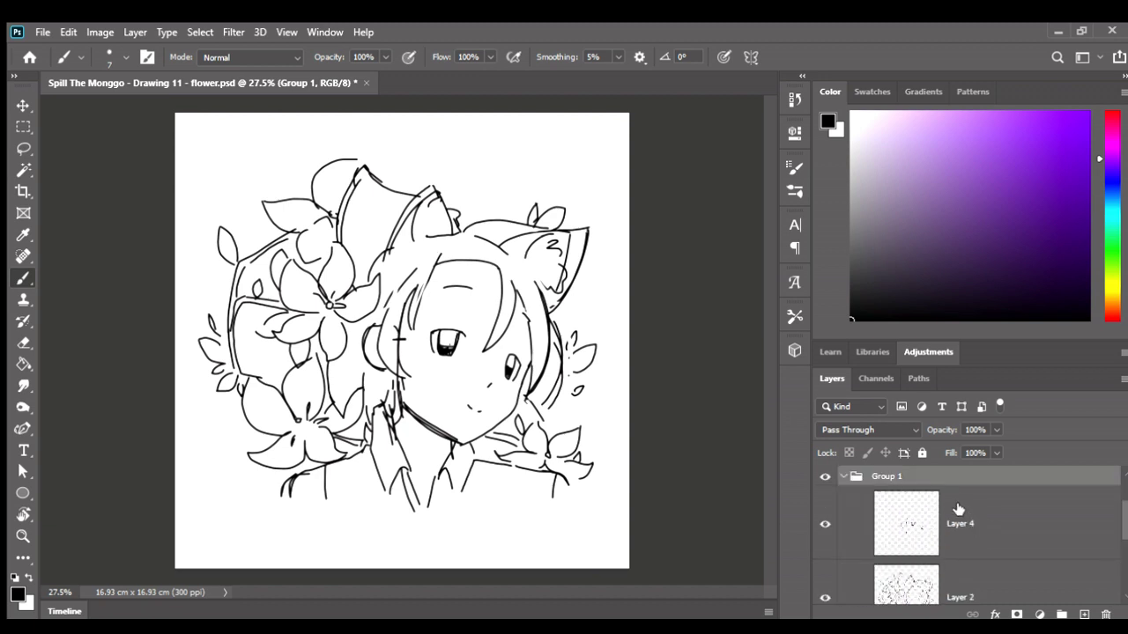
click(921, 494)
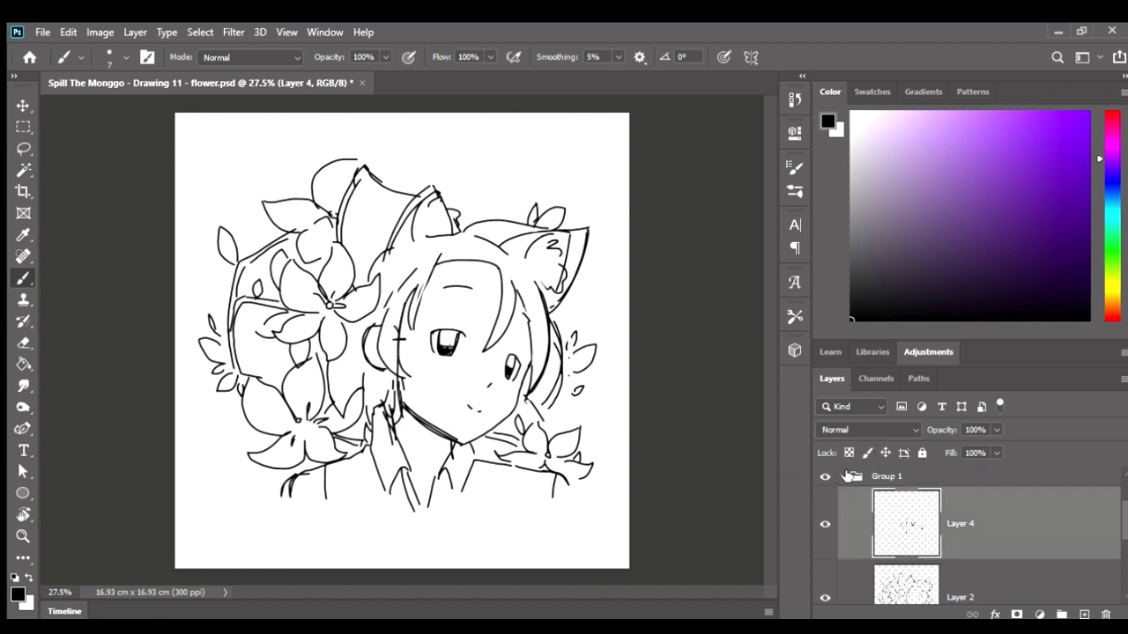
click(843, 475)
Add a new Layer 5 above Group 1 and fill it with solid blue
click(1083, 614)
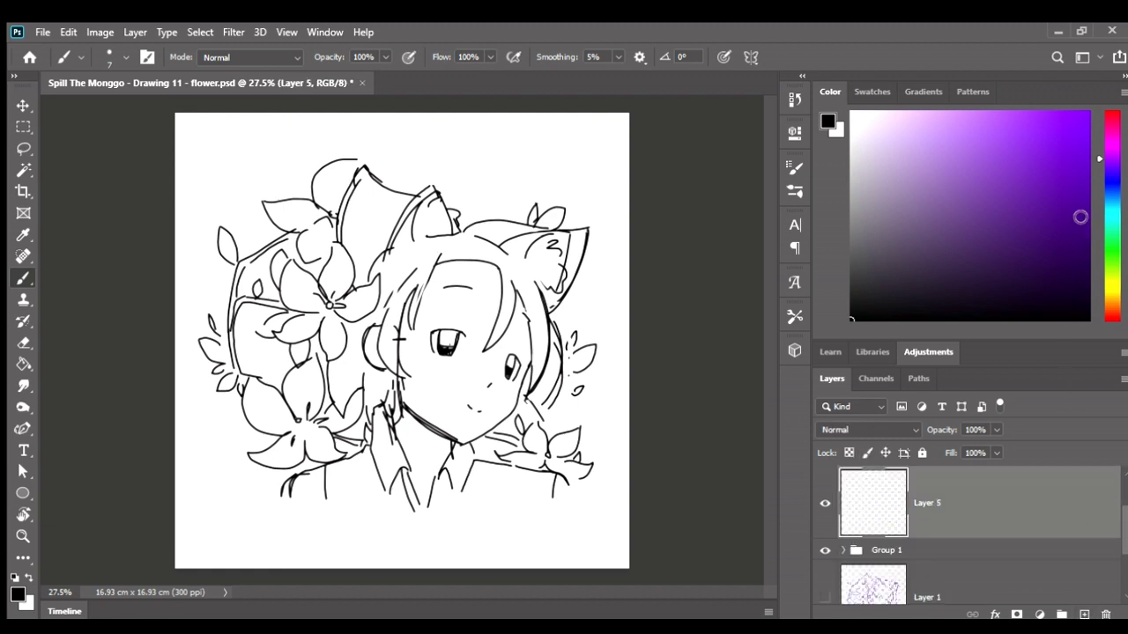
click(1002, 182)
click(1098, 183)
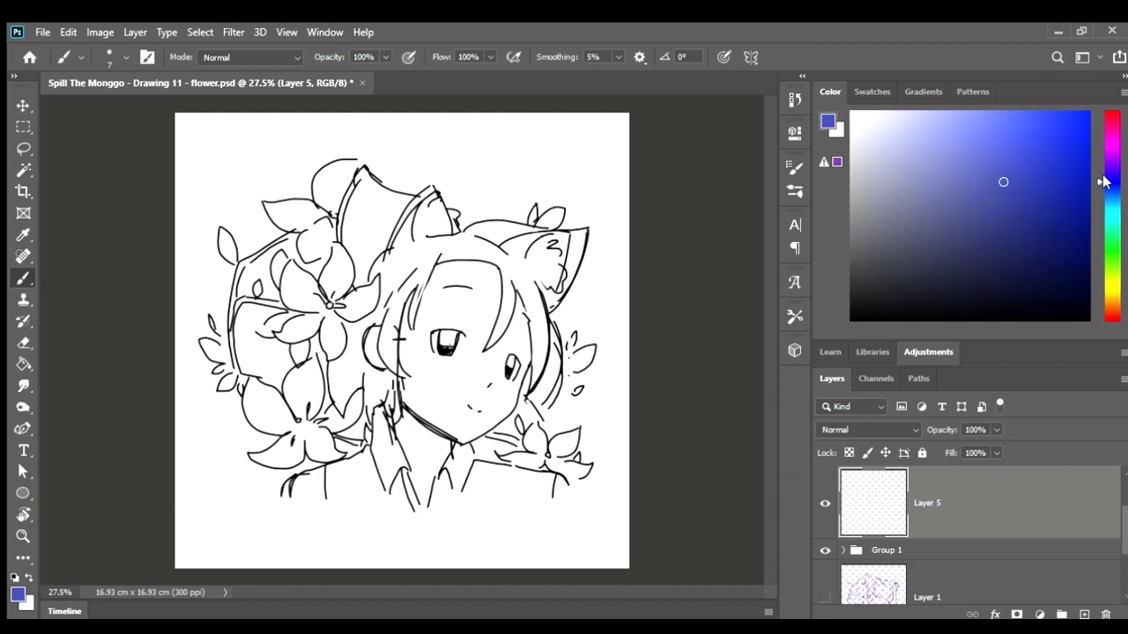
click(1059, 172)
key(g)
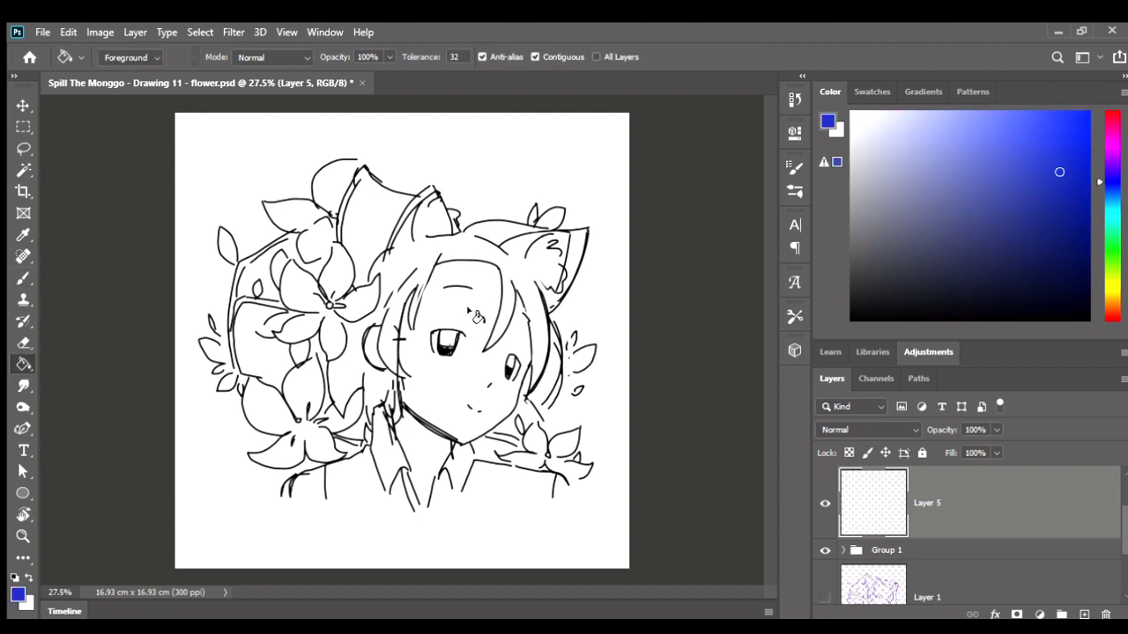
key(alt+BackSpace)
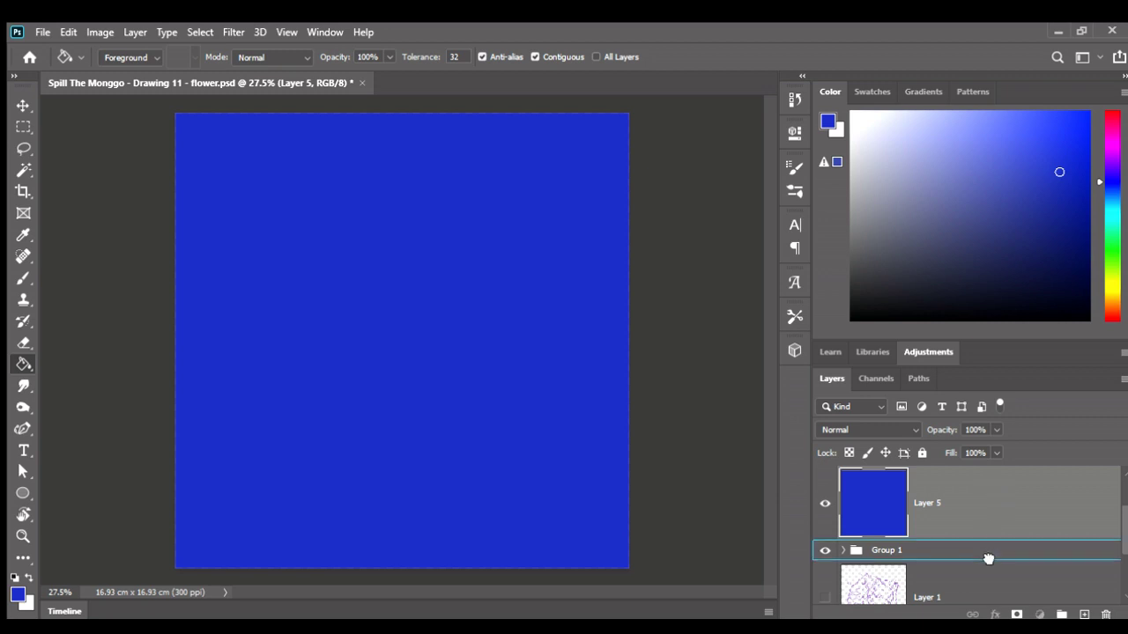
Move the blue Layer 5 into Group 1
drag(997, 493, 987, 556)
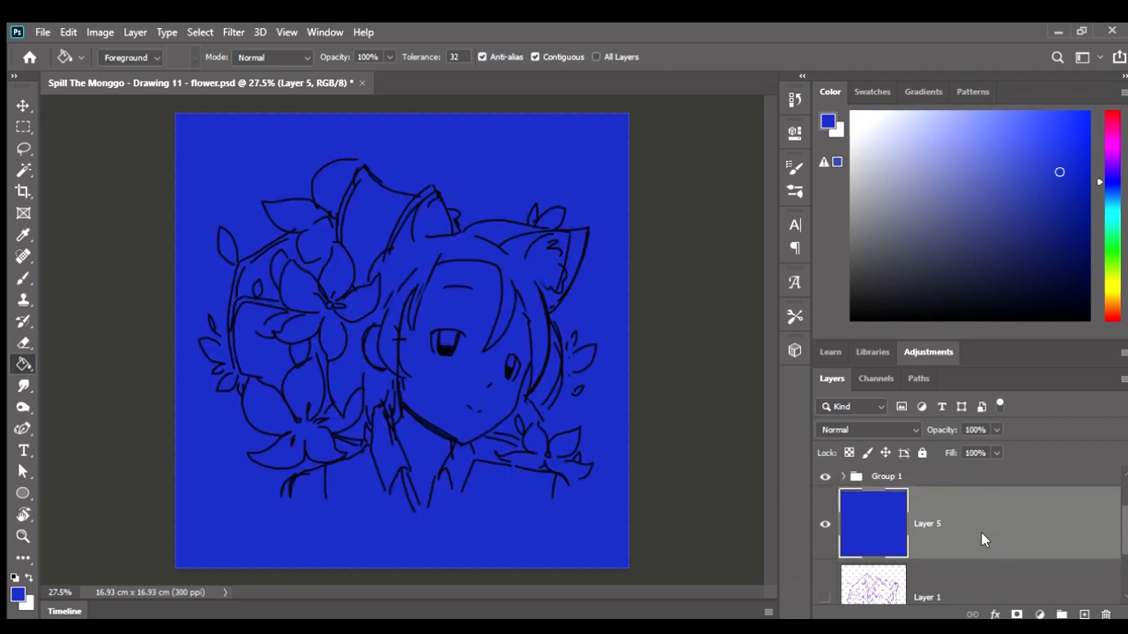
scroll(981, 533, up, 1)
drag(980, 534, 981, 542)
scroll(859, 555, down, 1)
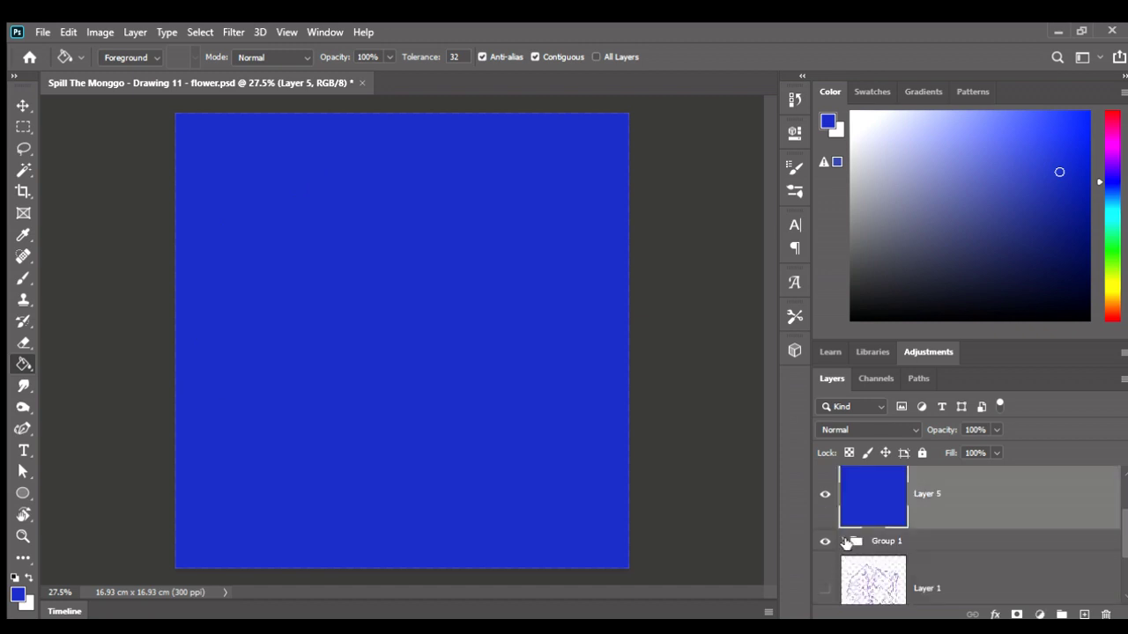
click(846, 542)
mouse_move(943, 496)
mouse_down()
mouse_move(950, 560)
mouse_move(958, 532)
mouse_up()
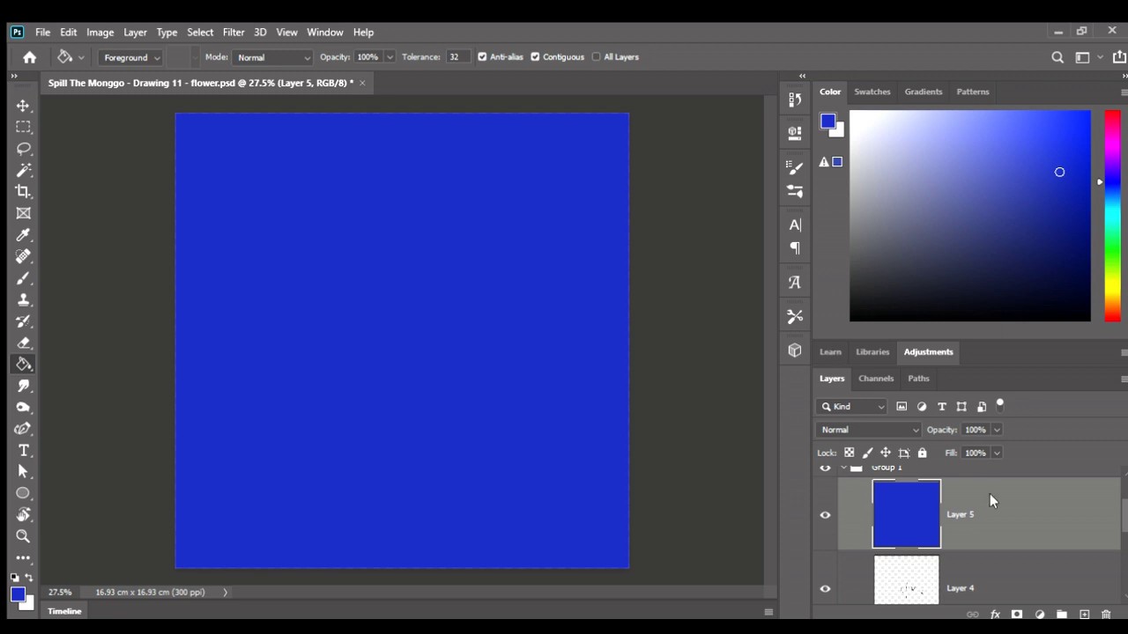
scroll(1014, 532, down, 1)
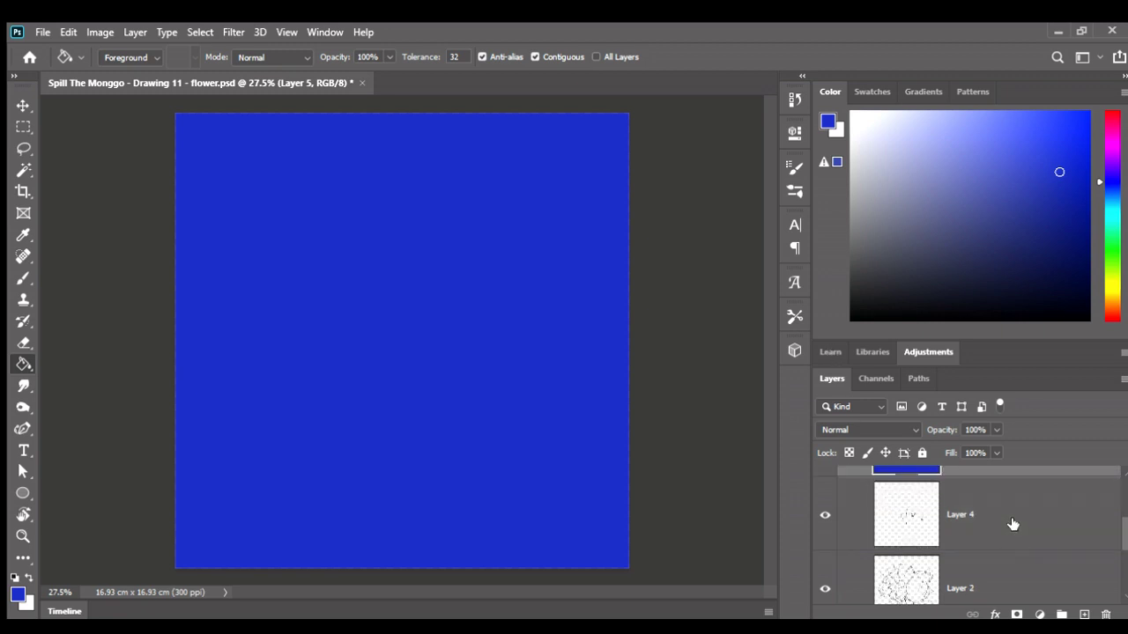
Group Layers 2 and 4 together and clip the blue Layer 5 to Layer 4
click(1013, 524)
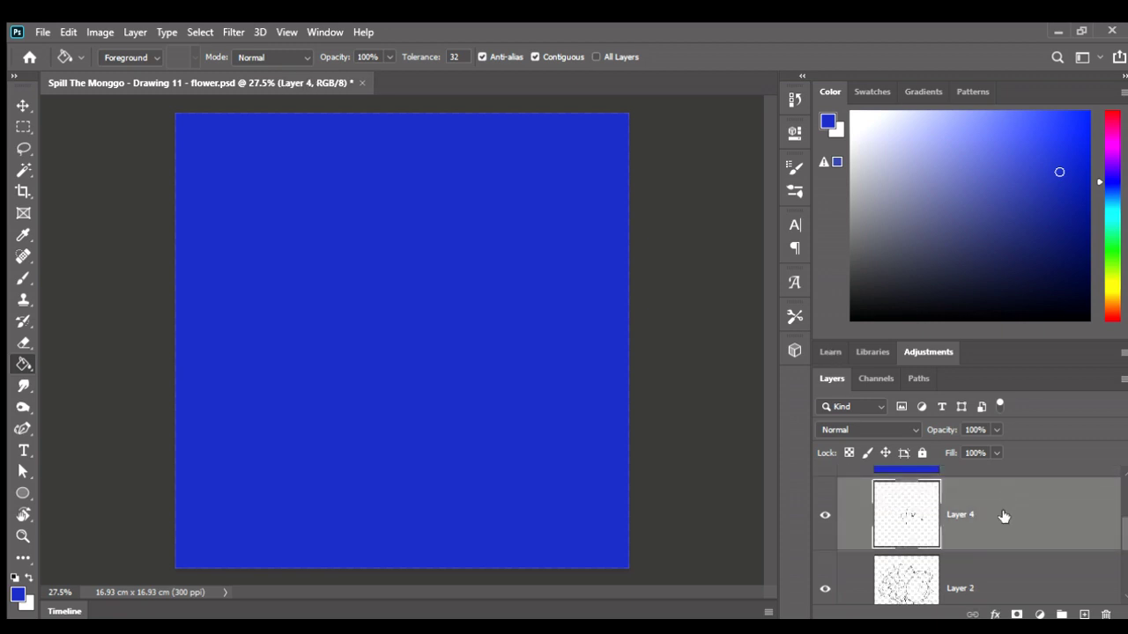
shift+click(988, 548)
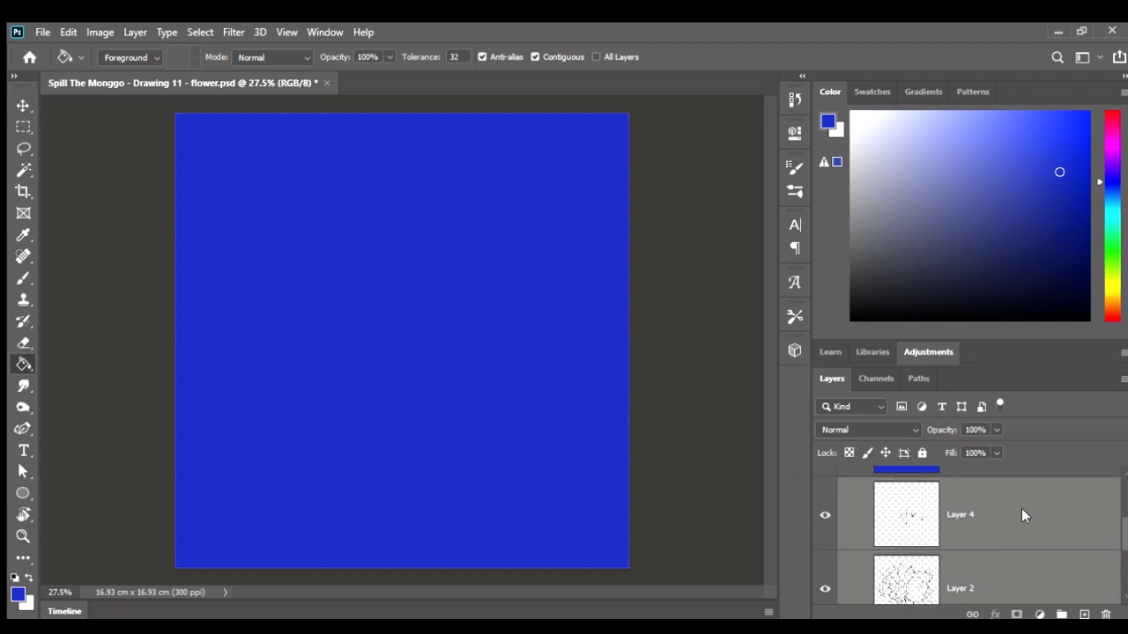
key(ctrl+g)
click(915, 489)
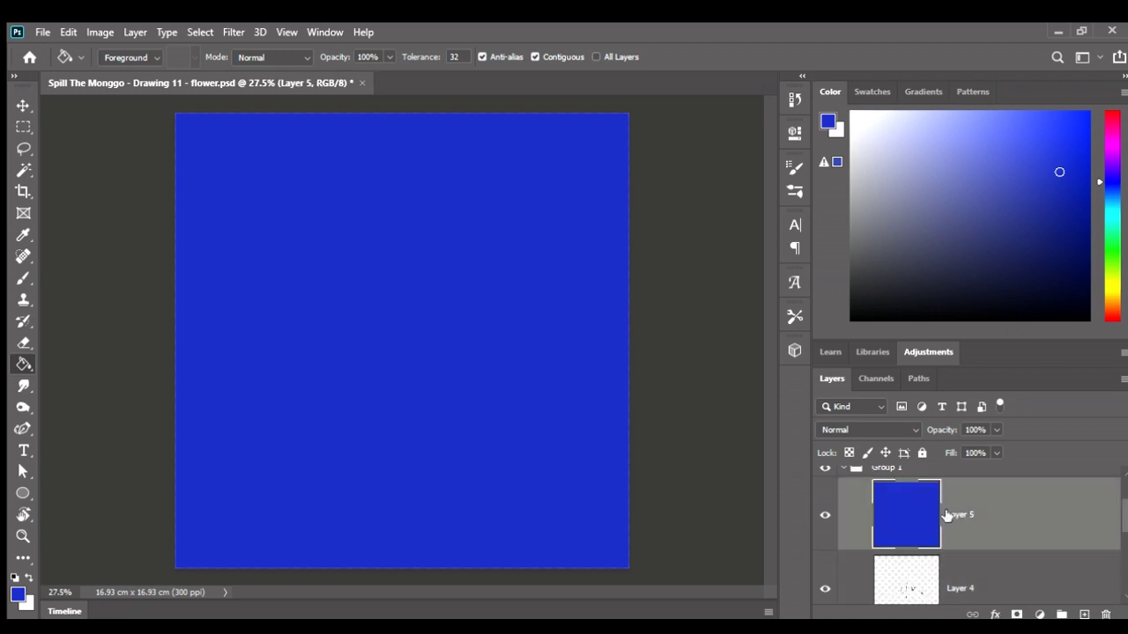
key(ctrl+alt+g)
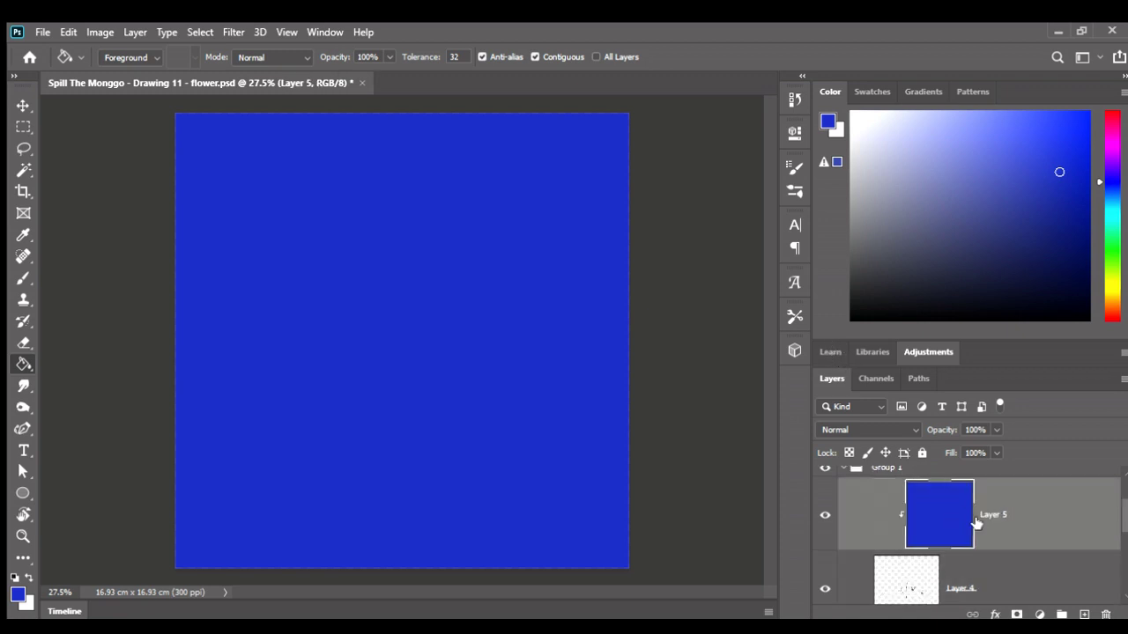
scroll(986, 533, down, 1)
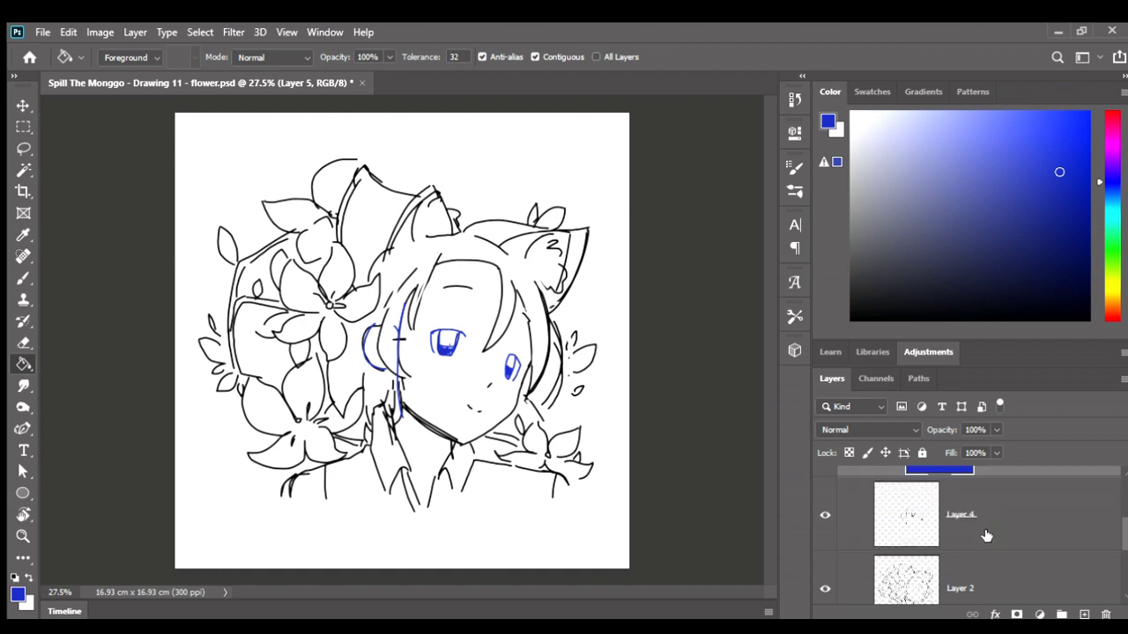
Release the clipping, delete Layer 4, and clip the blue Layer 5 to Layer 2
click(983, 533)
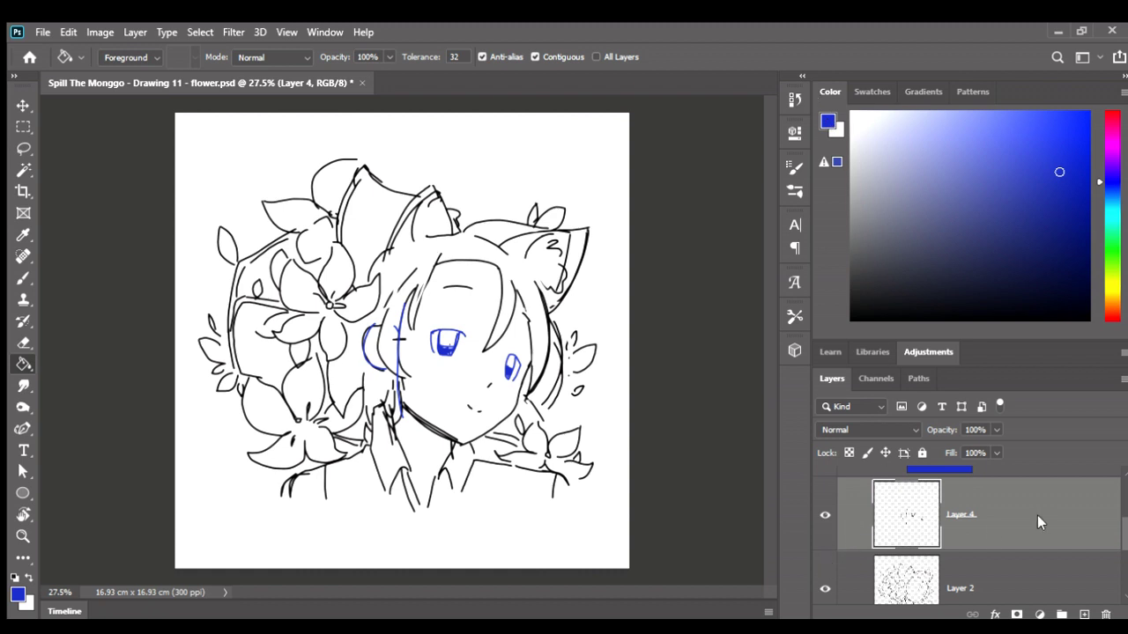
scroll(1066, 539, up, 1)
scroll(1058, 535, down, 1)
scroll(1084, 502, up, 1)
click(1035, 513)
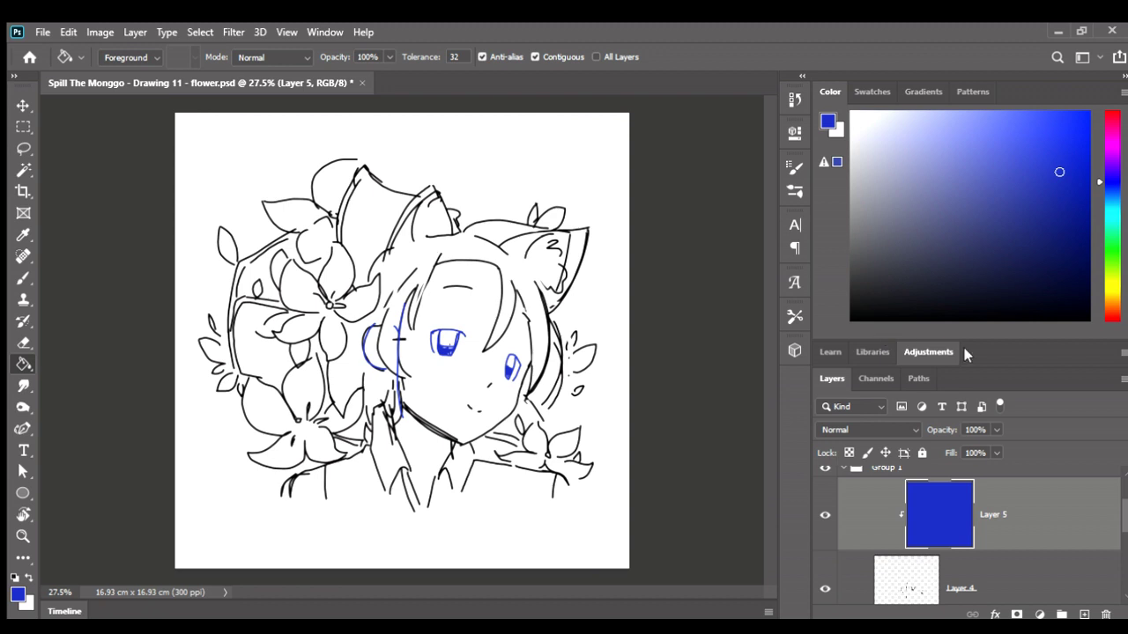
key(ctrl+alt+g)
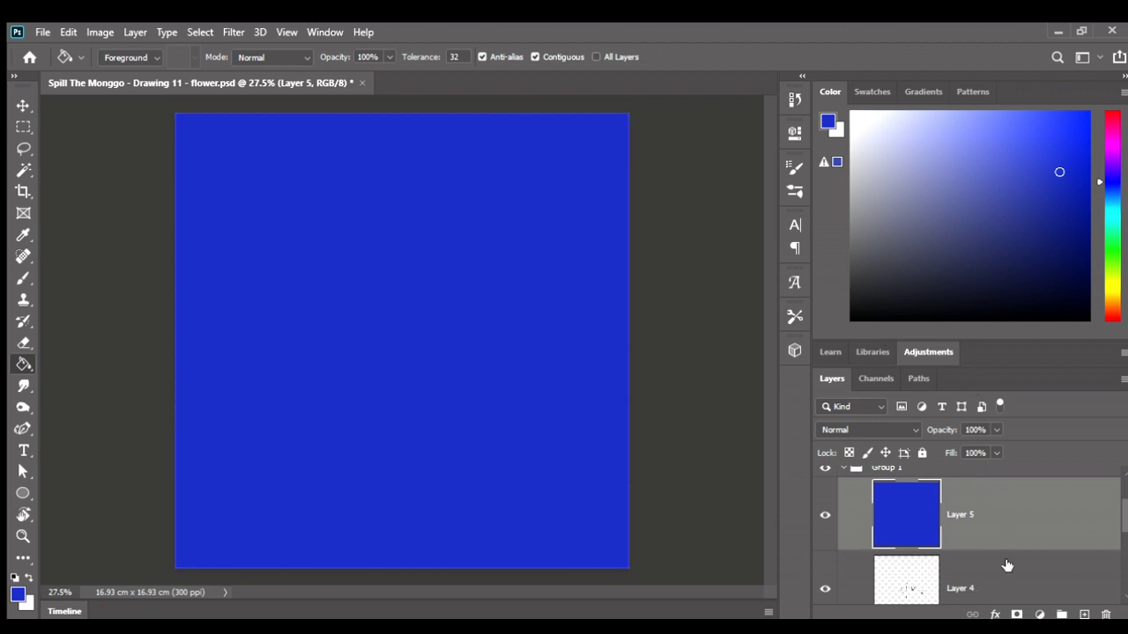
scroll(1007, 565, down, 1)
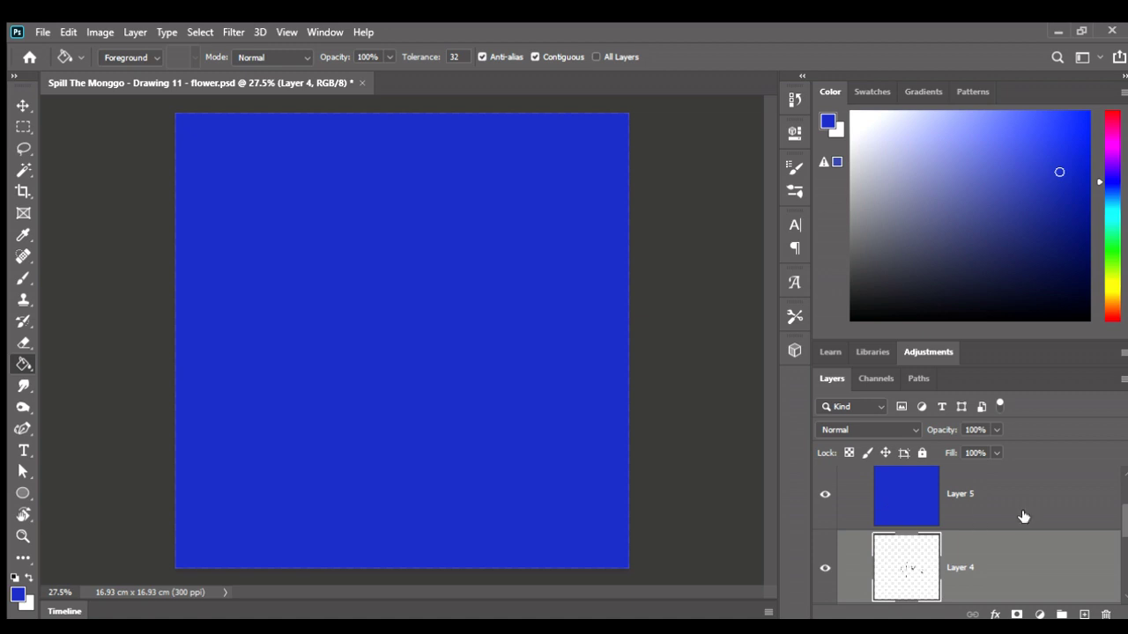
key(alt+bracketleft)
click(1019, 511)
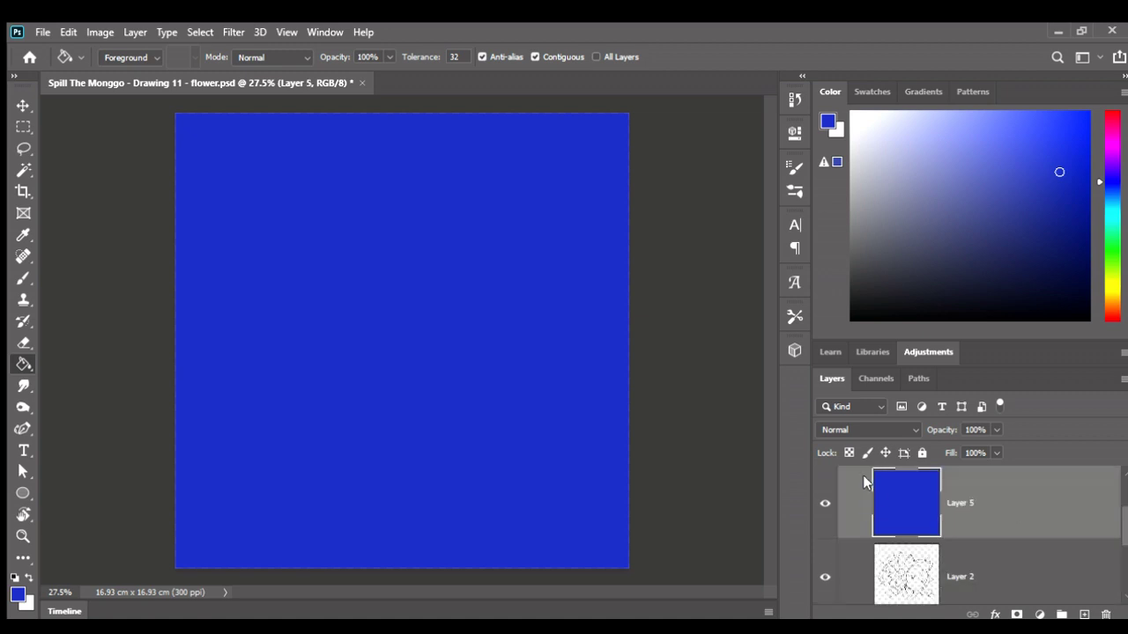
key(ctrl+alt+g)
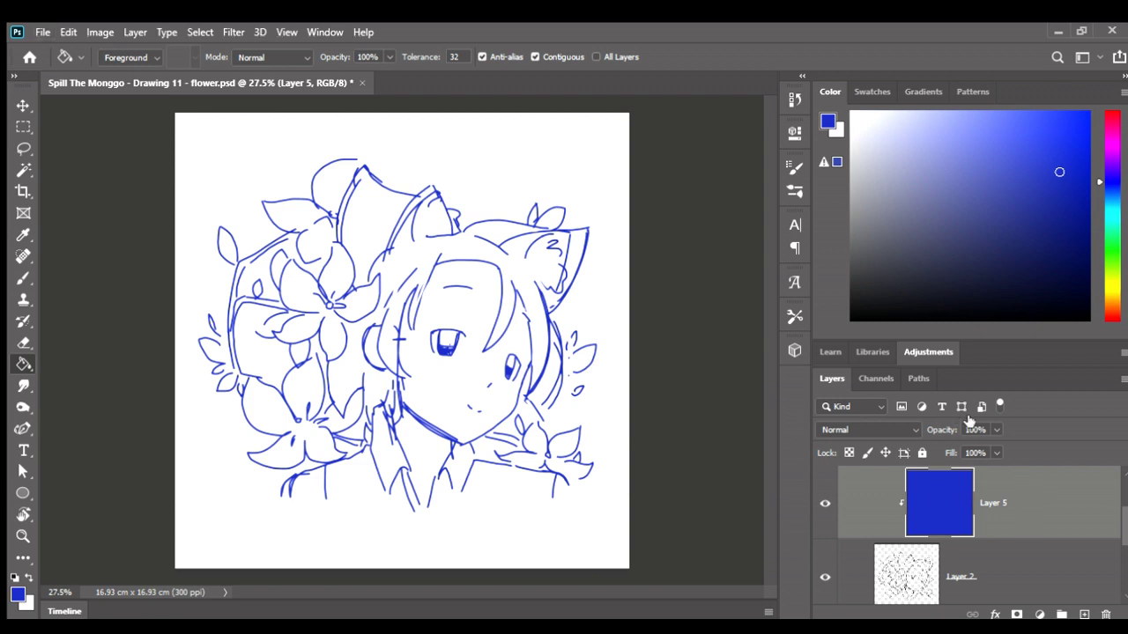
Merge the blue Layer 5 down into the sketch and ungroup Group 1
key(alt+bracketleft)
click(1027, 504)
key(ctrl+e)
click(952, 526)
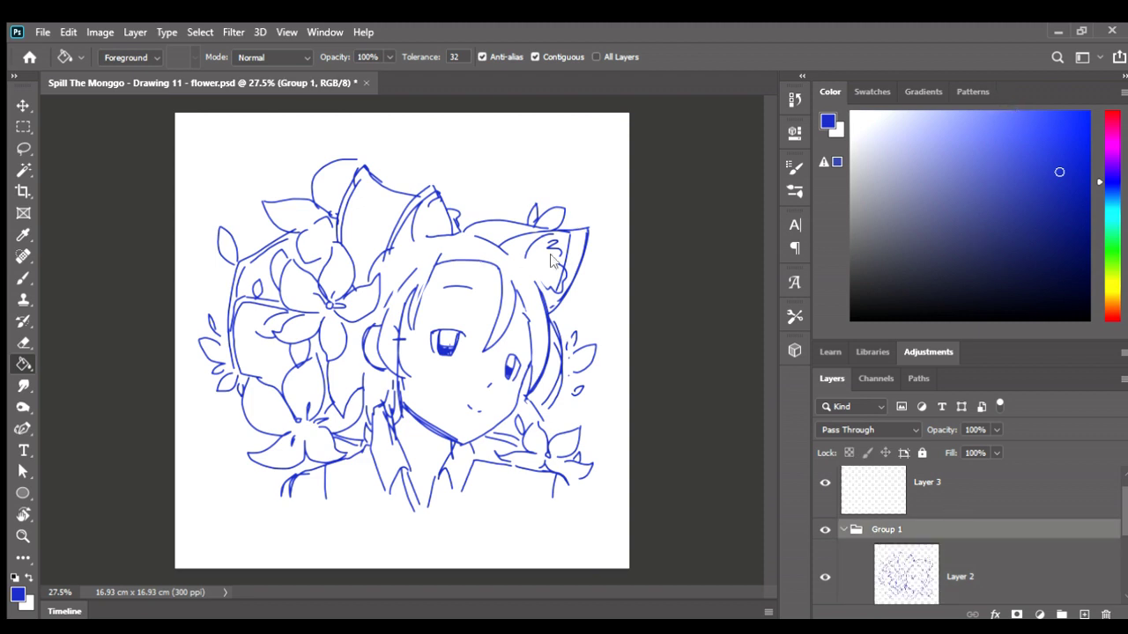
key(ctrl+shift+g)
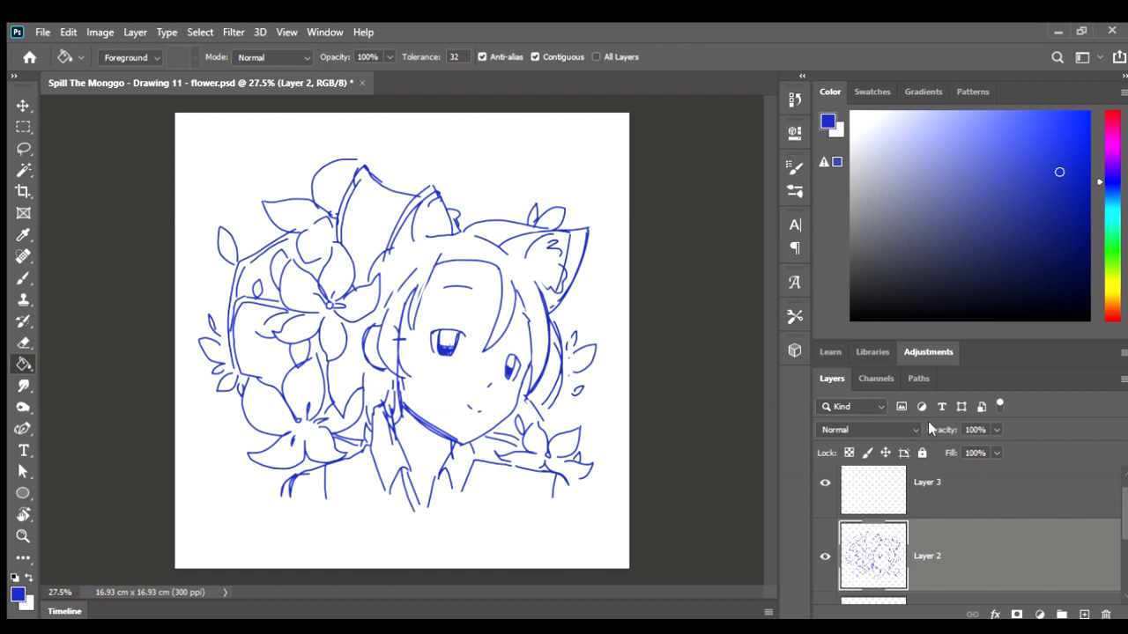
Rename Layer 1 to 'sketchhh' and Layer 2 to 'refined sketchhhhhh'
scroll(948, 511, down, 2)
double_click(926, 495)
text(sket)
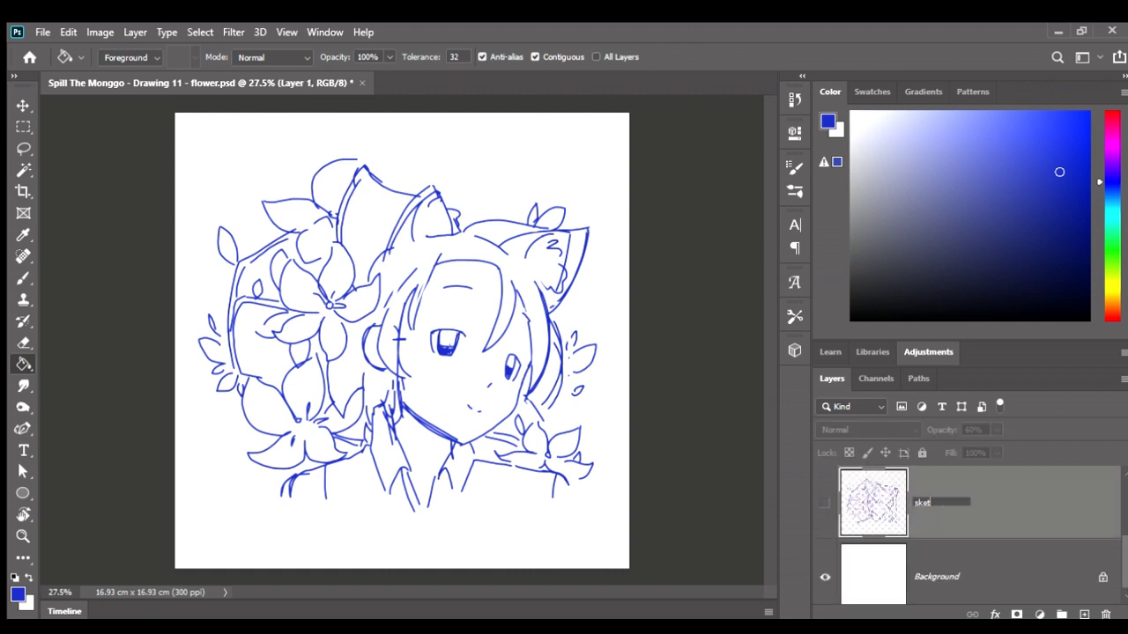
text(chhh)
key(Return)
double_click(925, 503)
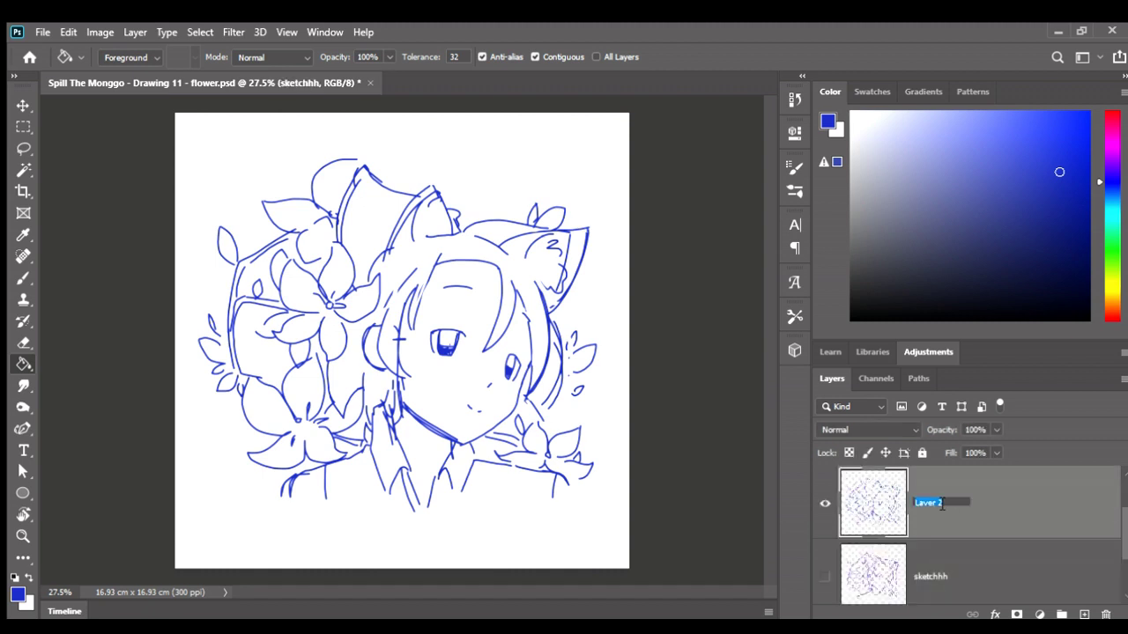
text(refined)
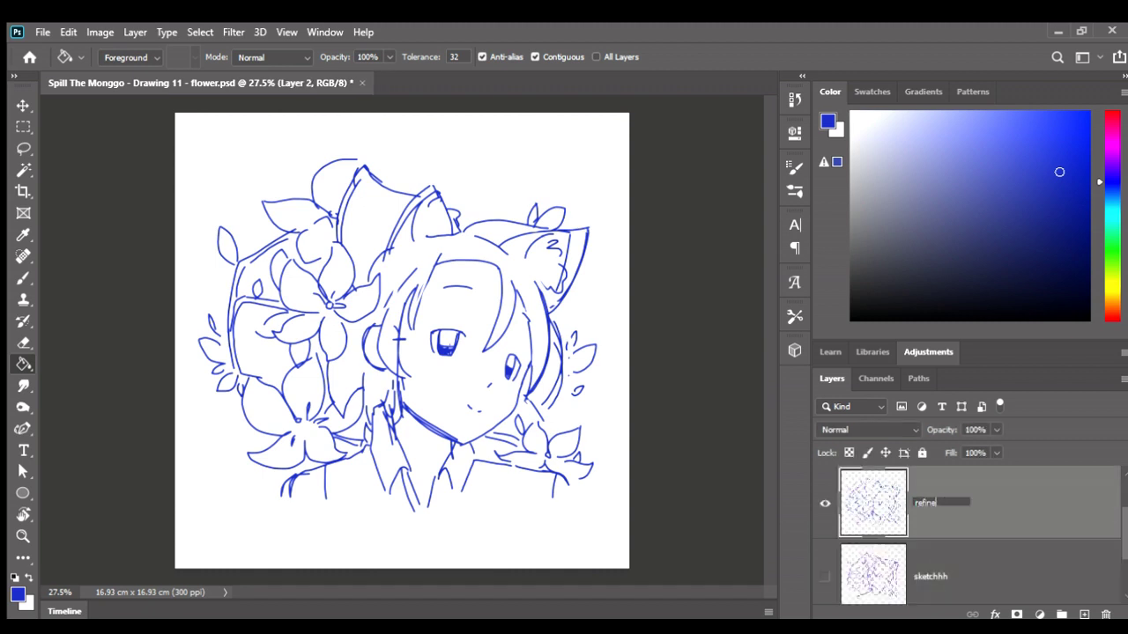
text( sketchhh)
text(hhhhHH)
key(Return)
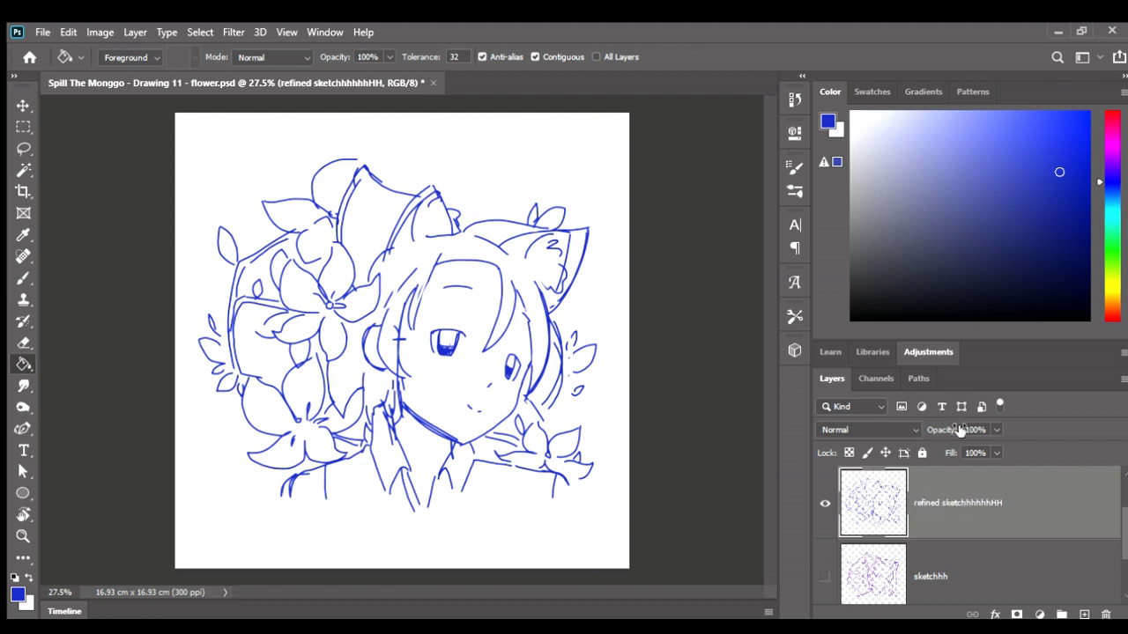
Set the refined sketch to 50% opacity and reset the colour to black
text(50)
key(Return)
key(d)
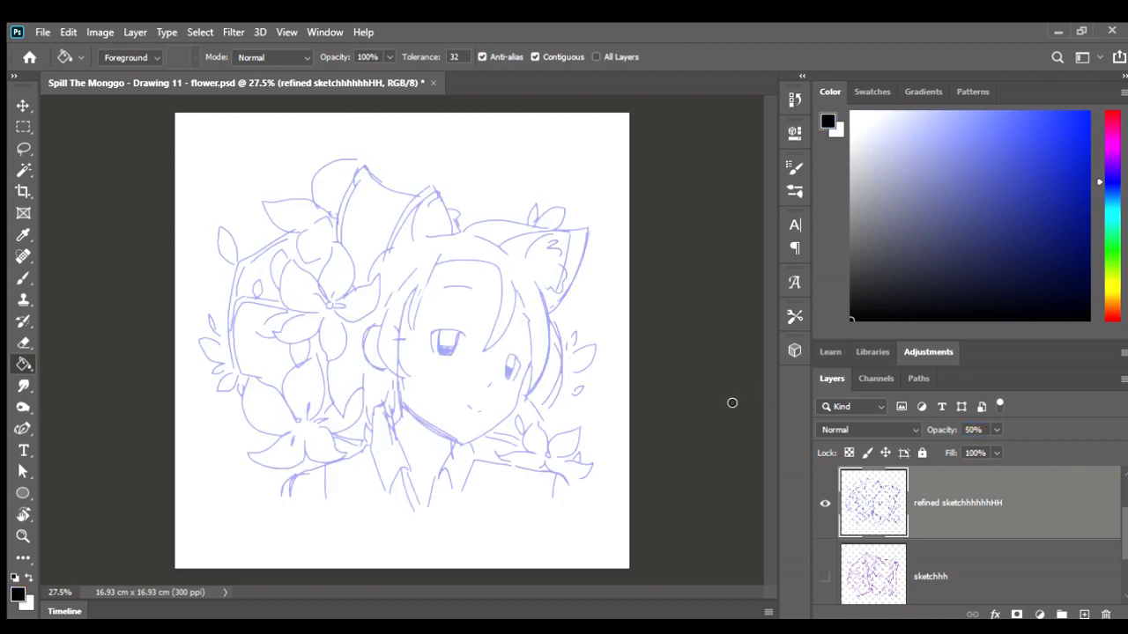
Target Layer 3 for inking with the brush, entering 18 as its setting
click(1084, 614)
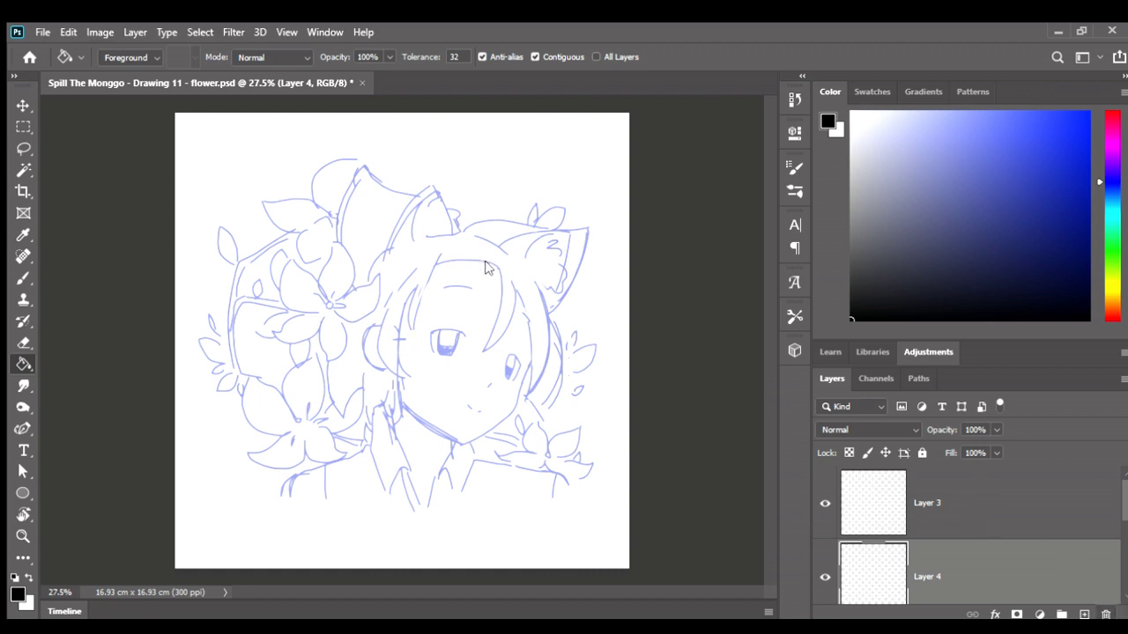
key(ctrl+z)
click(898, 481)
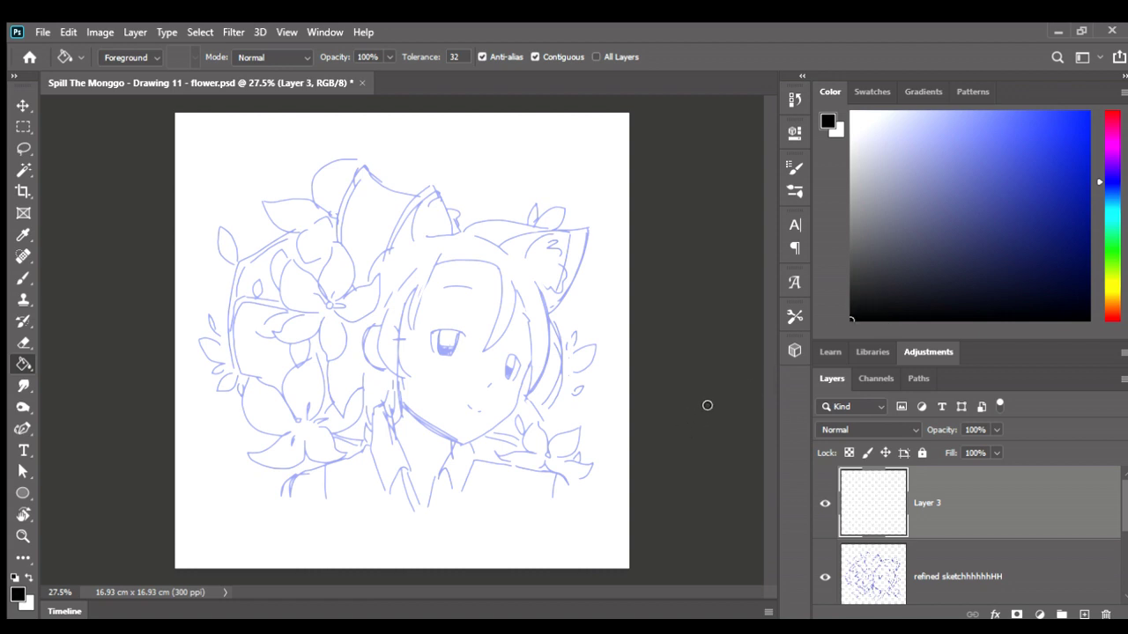
key(b)
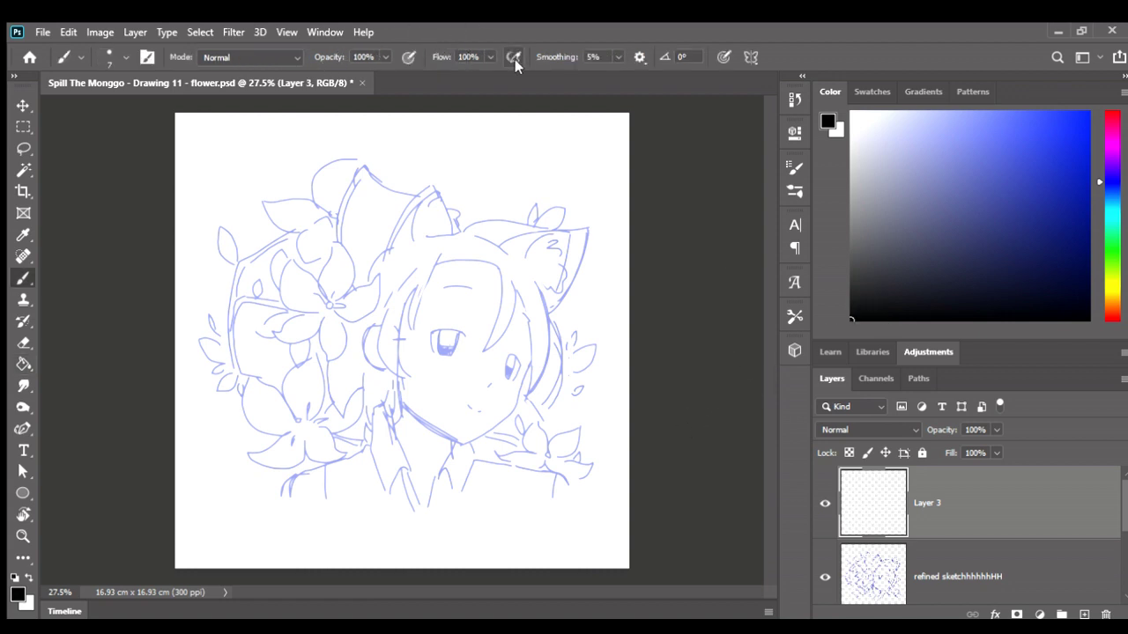
text(1)
text(8)
Ink test strokes near the chin and along the left jaw, undoing both
mouse_move(383, 380)
mouse_down()
mouse_move(368, 442)
mouse_move(467, 449)
mouse_up()
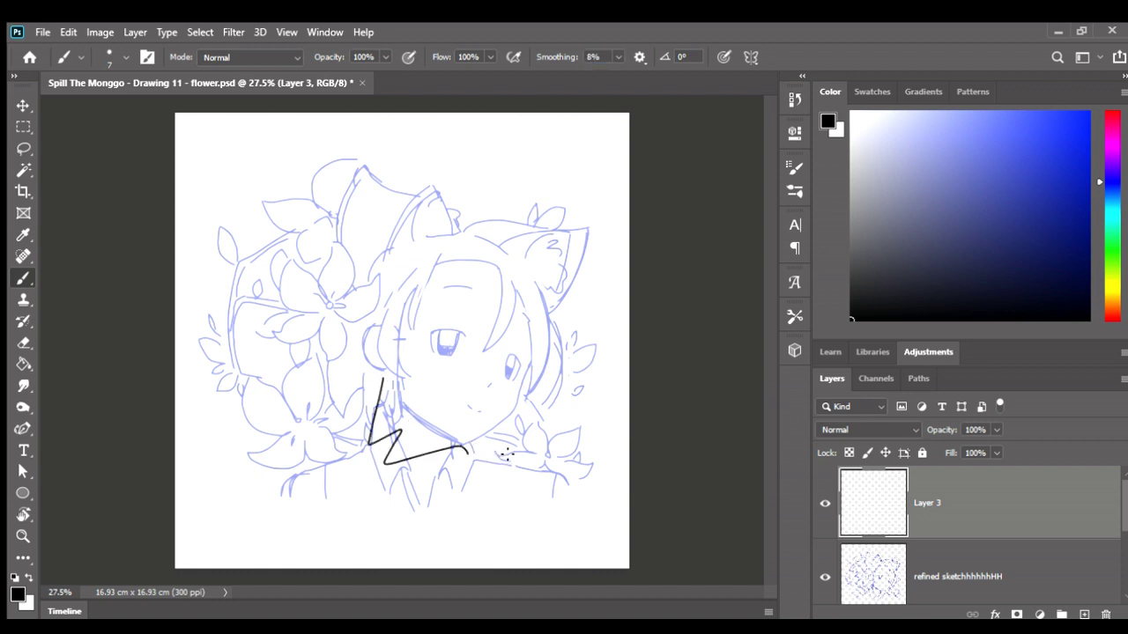
key(ctrl+z)
scroll(507, 467, up, 2)
scroll(403, 440, up, 1)
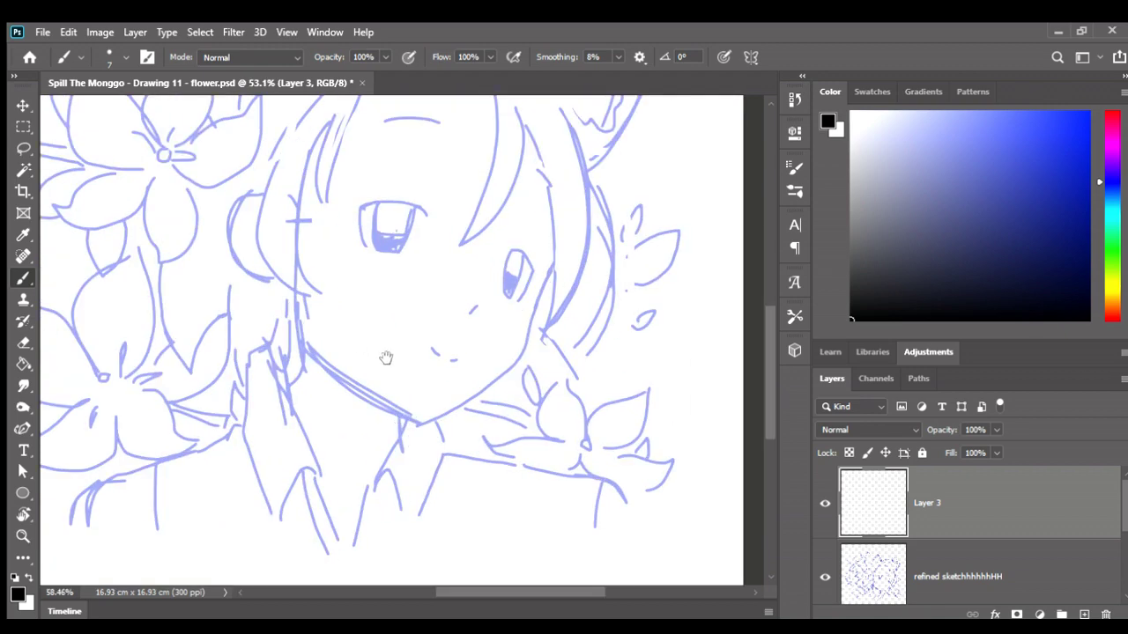
scroll(389, 359, up, 1)
mouse_move(336, 346)
mouse_down()
mouse_move(346, 377)
mouse_move(470, 451)
mouse_up()
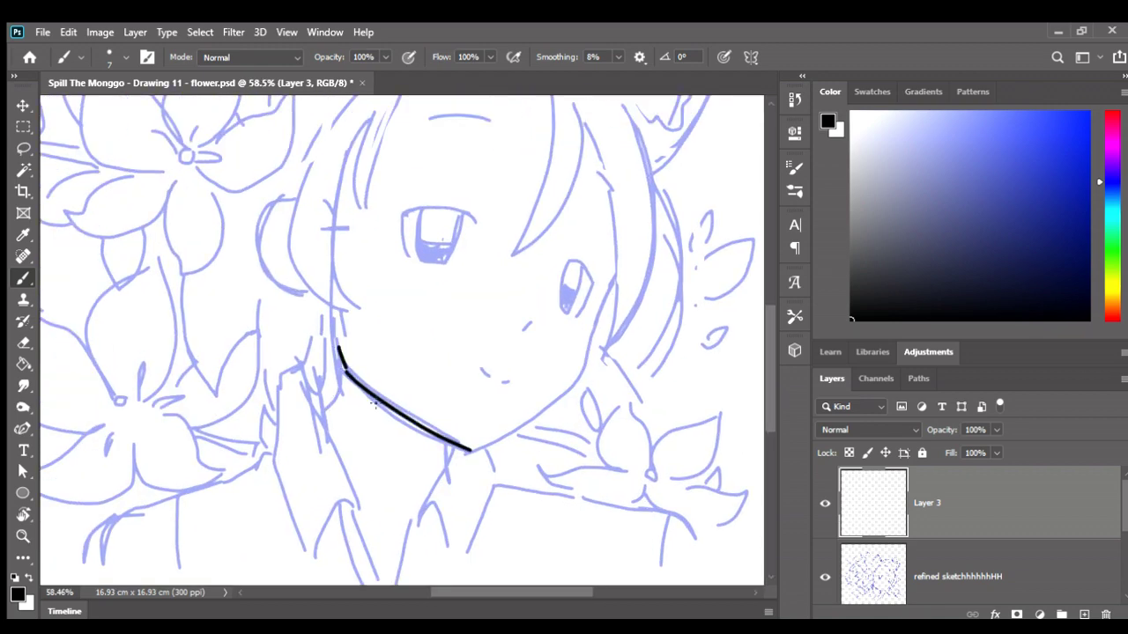
scroll(374, 404, up, 2)
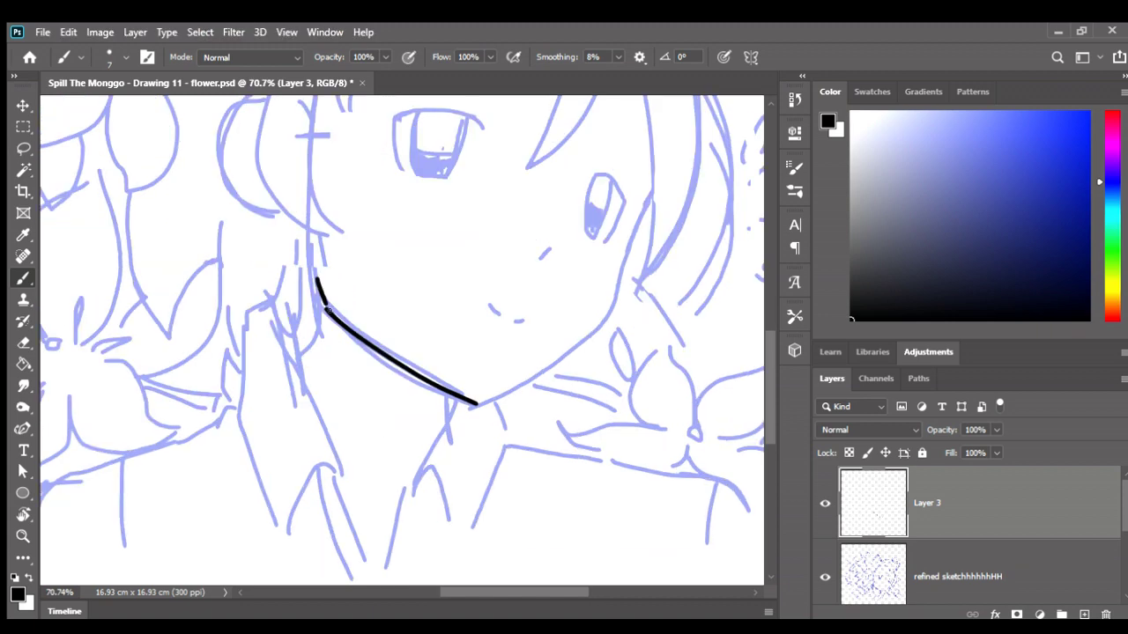
scroll(352, 369, down, 3)
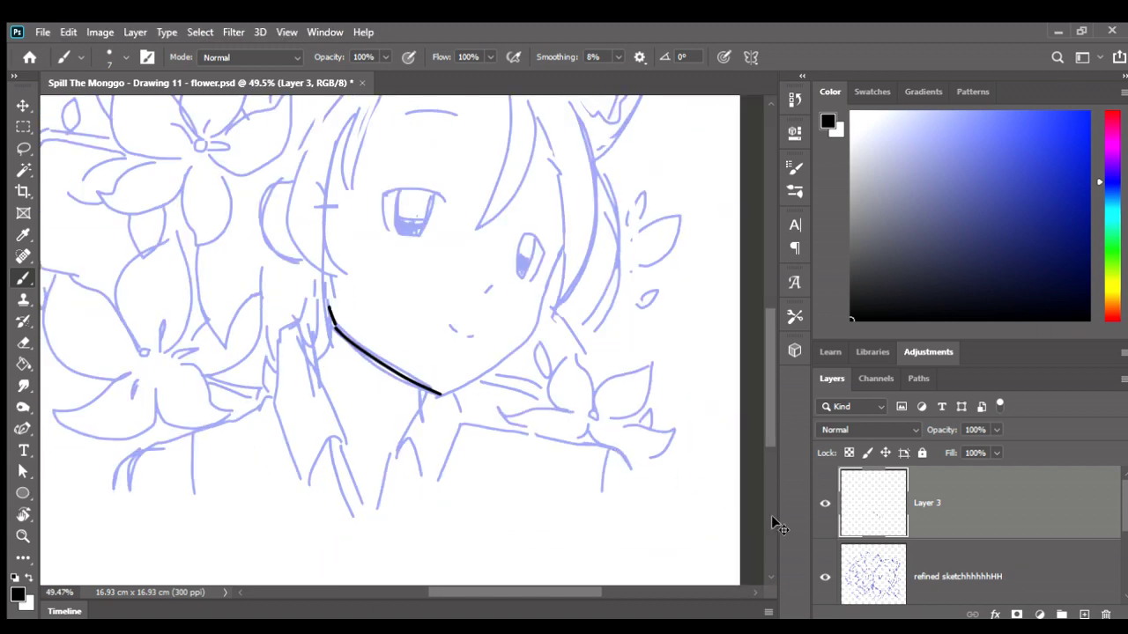
key(ctrl+z)
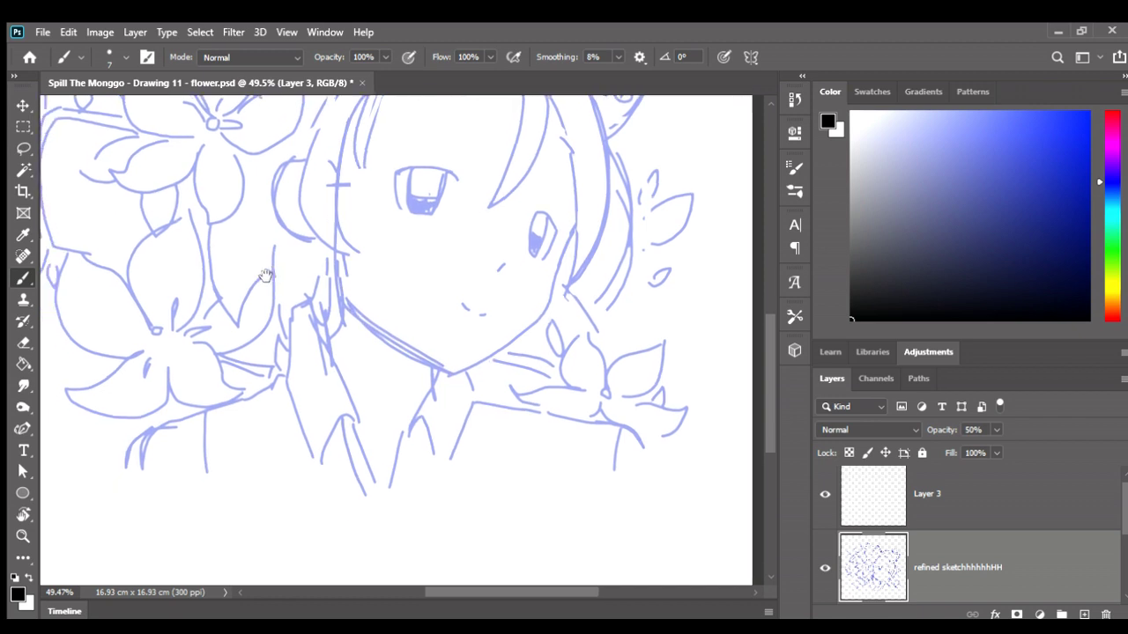
Lasso the girl's collar and shoulders as a freehand selection on the refined sketch
key(l)
mouse_move(104, 481)
mouse_down()
mouse_move(244, 391)
mouse_move(287, 300)
mouse_move(310, 294)
mouse_move(390, 378)
mouse_move(423, 367)
mouse_move(493, 375)
mouse_move(521, 405)
mouse_move(628, 421)
mouse_move(627, 510)
mouse_move(100, 516)
mouse_move(191, 453)
mouse_up()
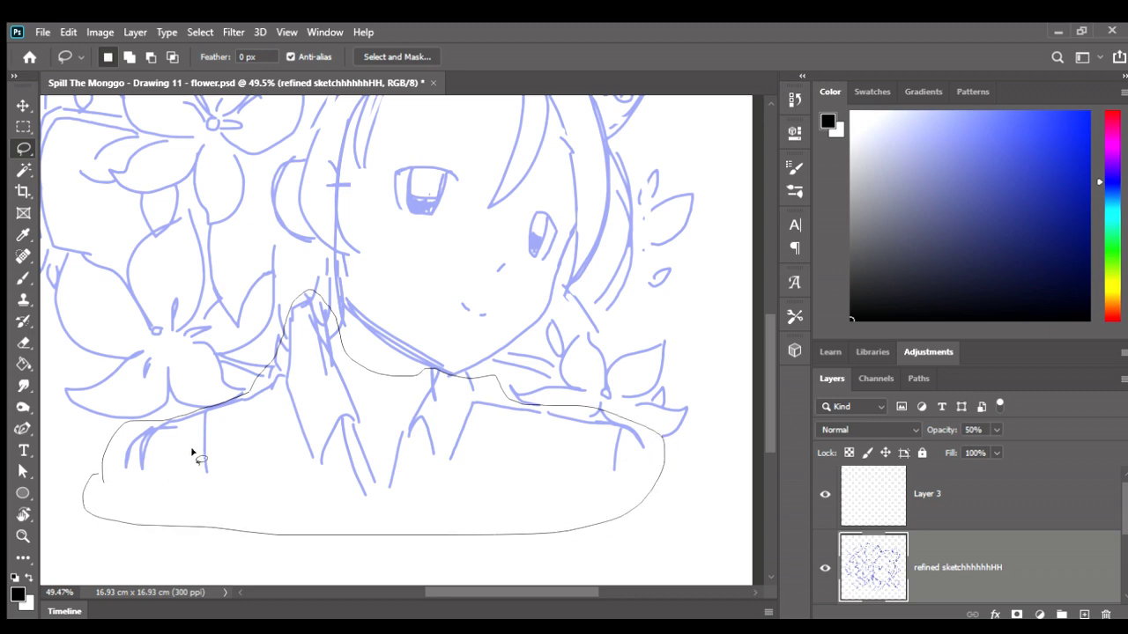
key(v)
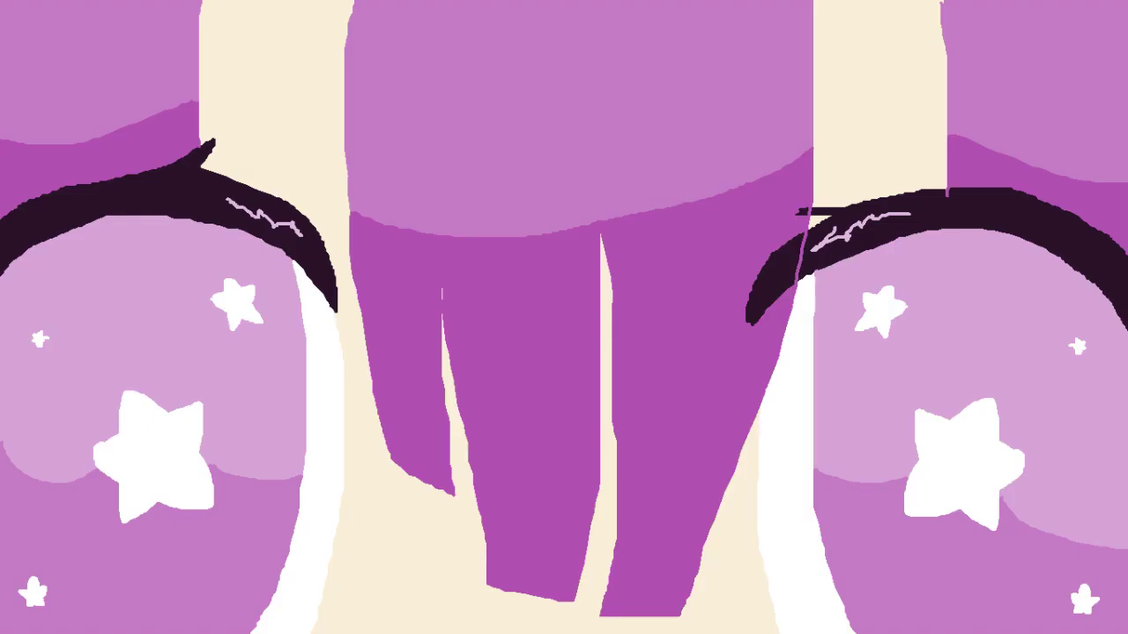